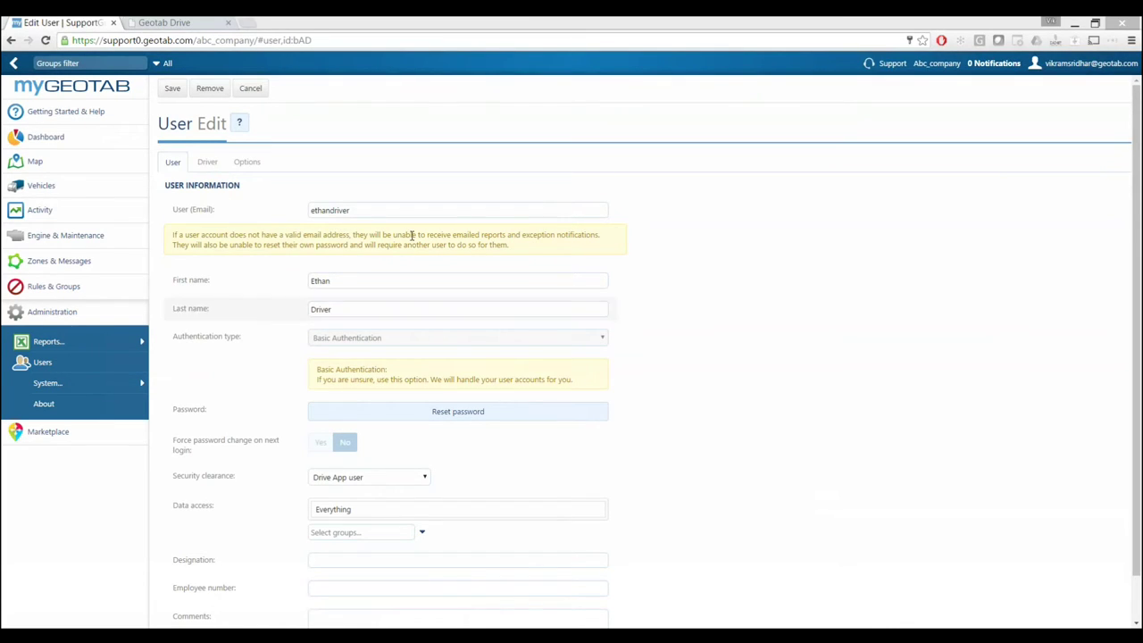
- Review the user's driver settings and the rule sets offered in the Hours of Service options
left_click(208, 163)
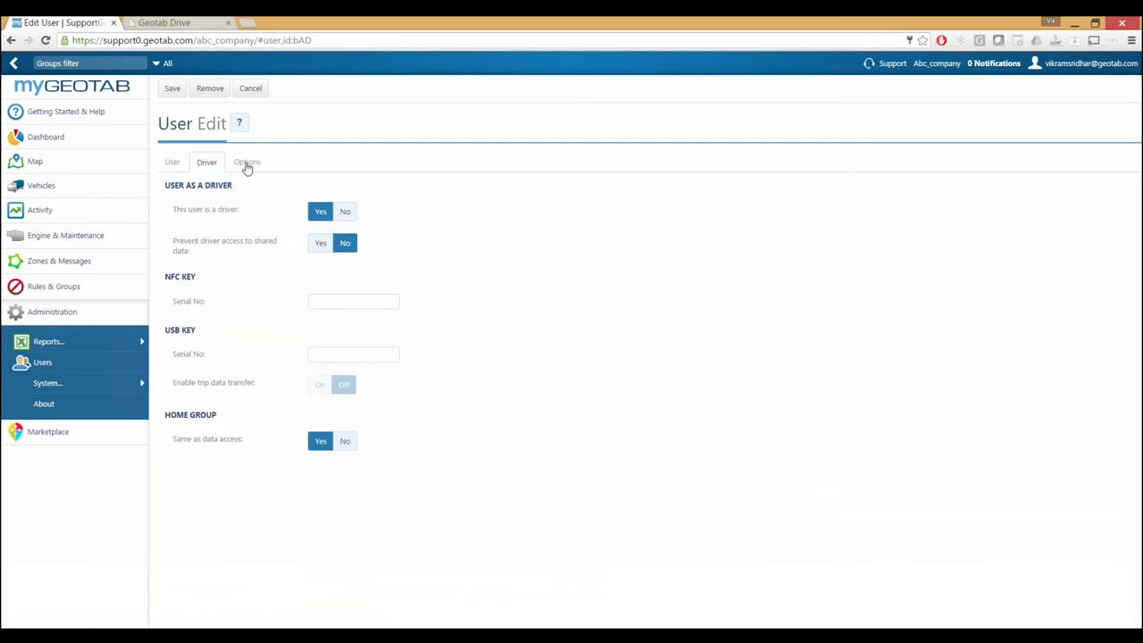
left_click(248, 165)
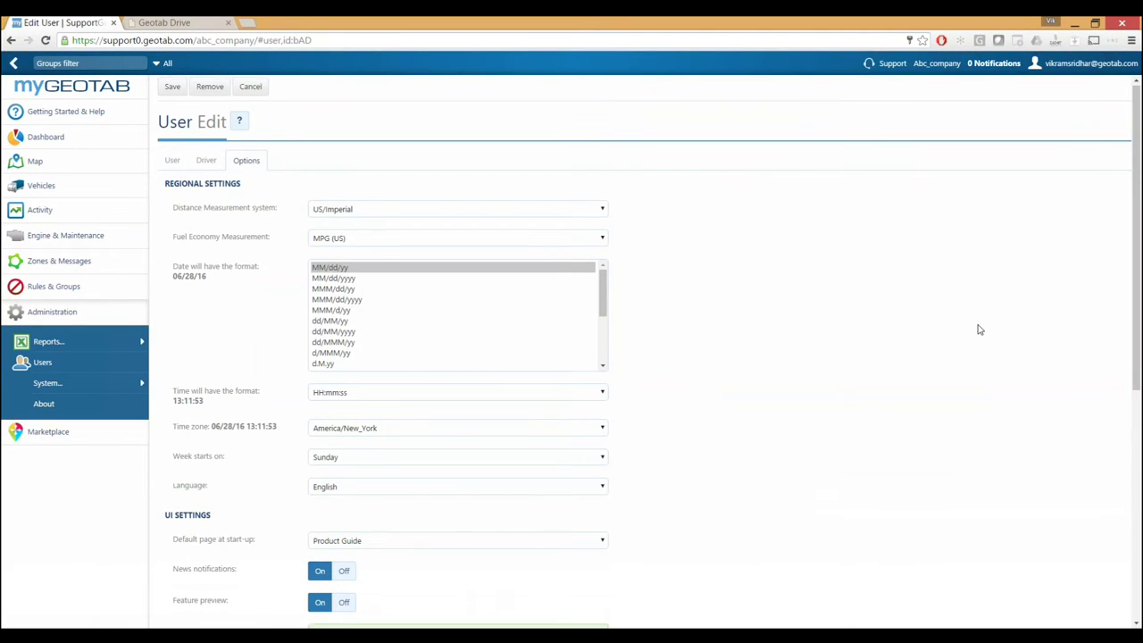
scroll(979, 330, "down", 3)
scroll(979, 330, "down", 3)
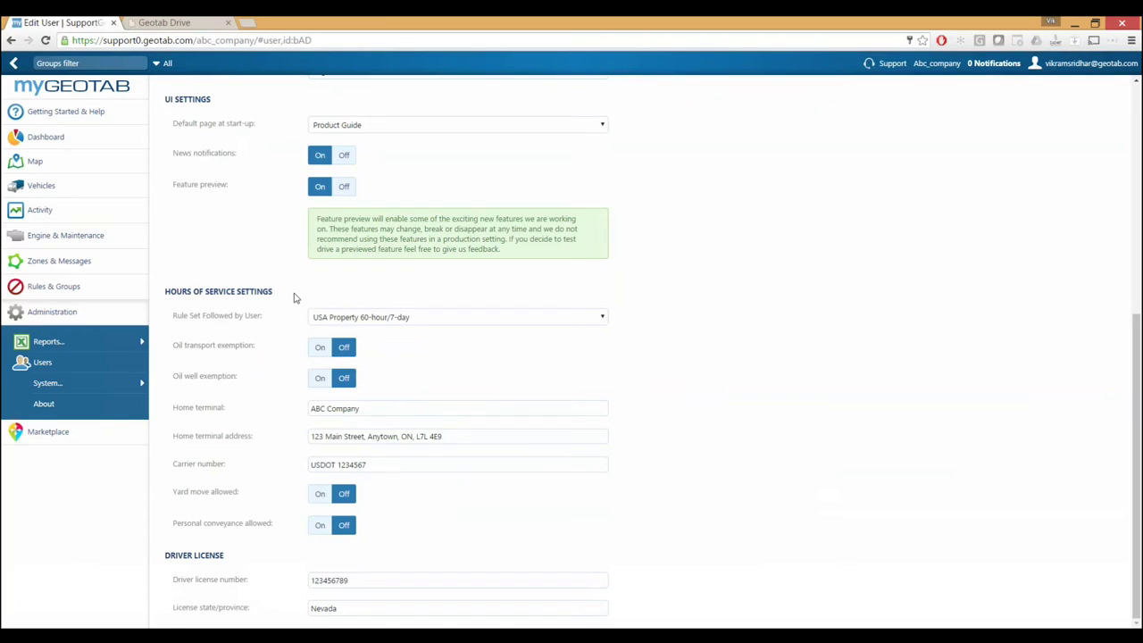
left_click(487, 317)
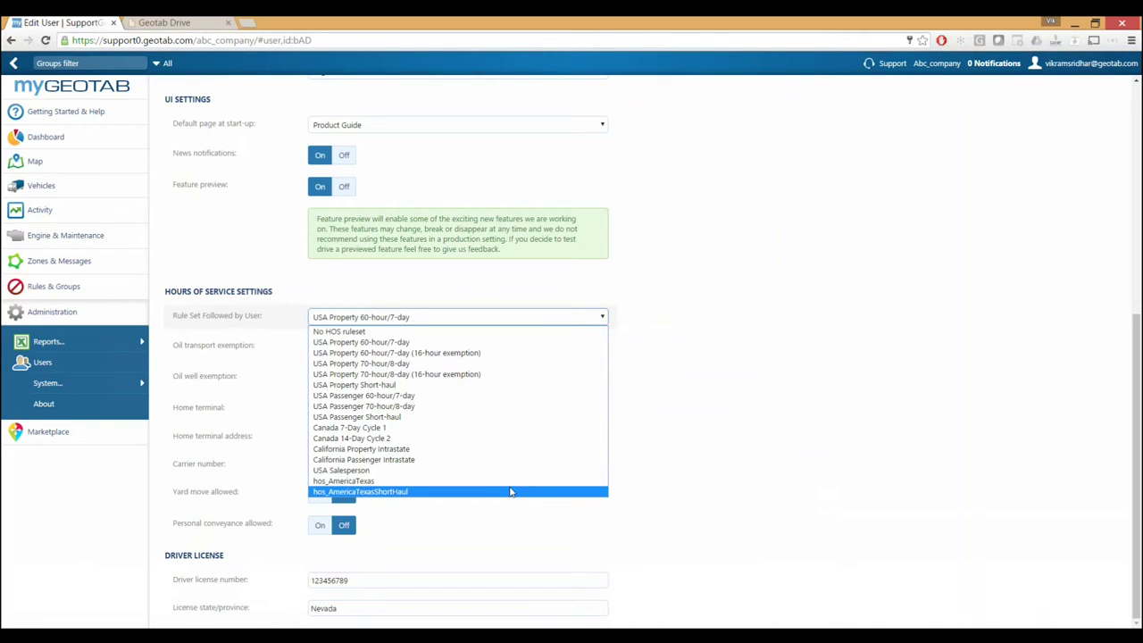
left_click(684, 341)
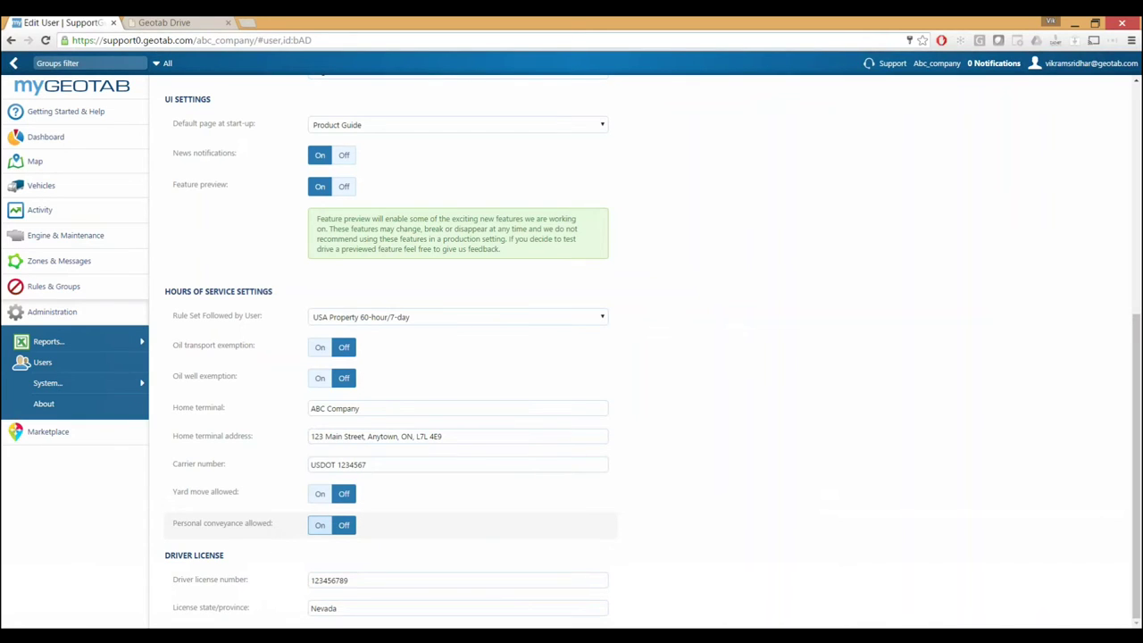
- Turn on personal conveyance, yard moves and the oil well exemption for the user, and save the changes
left_click(320, 525)
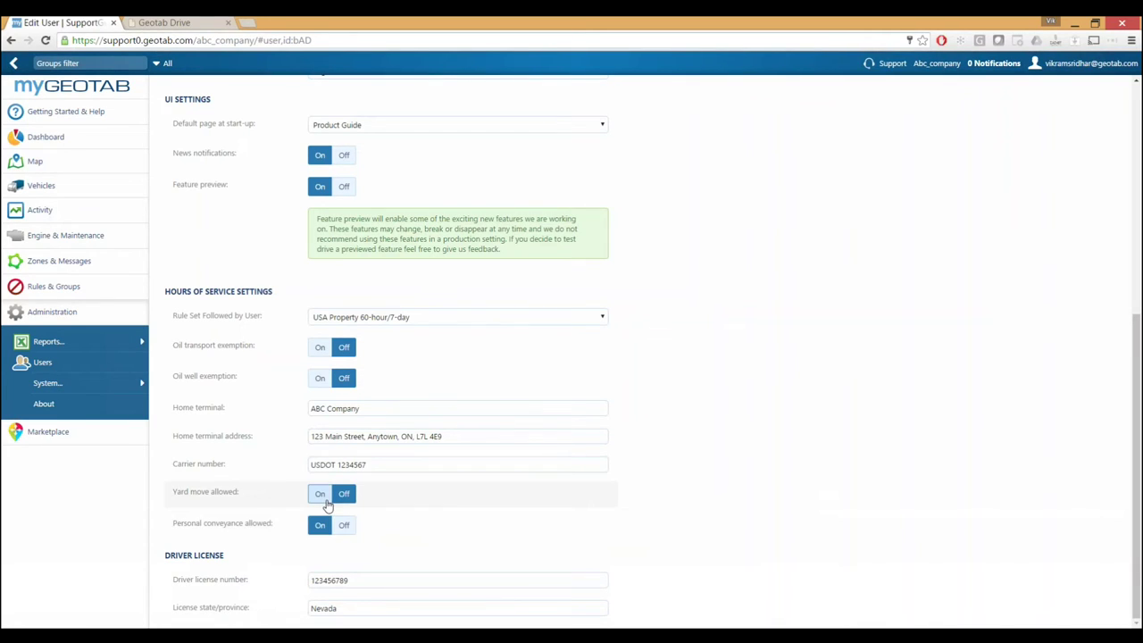
left_click(325, 500)
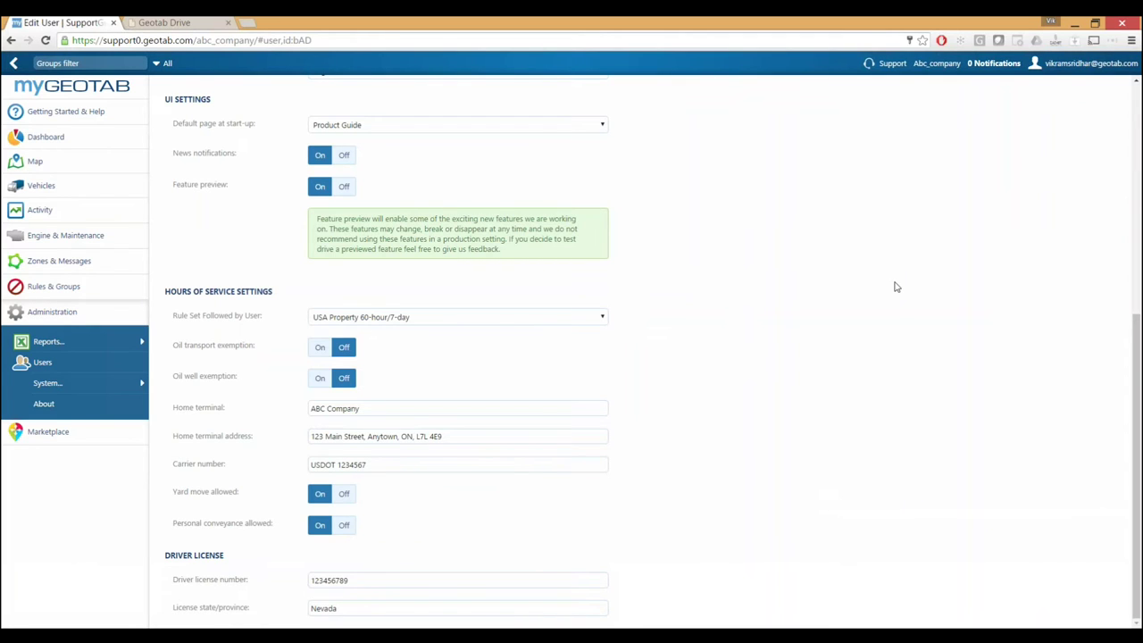
scroll(897, 287, "up", 2)
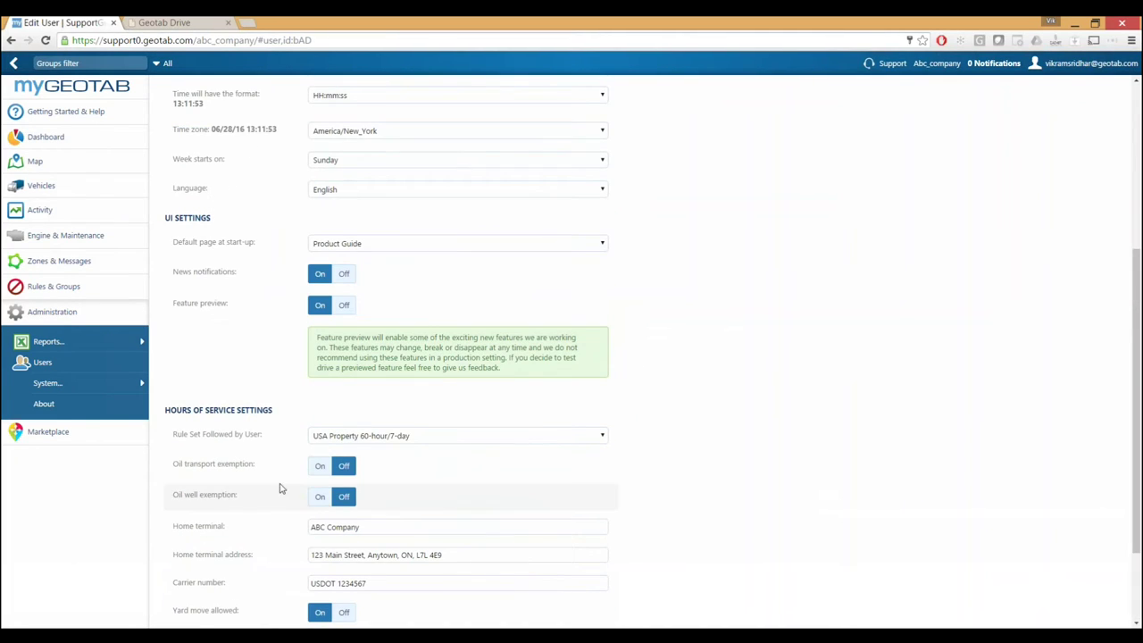
left_click(319, 496)
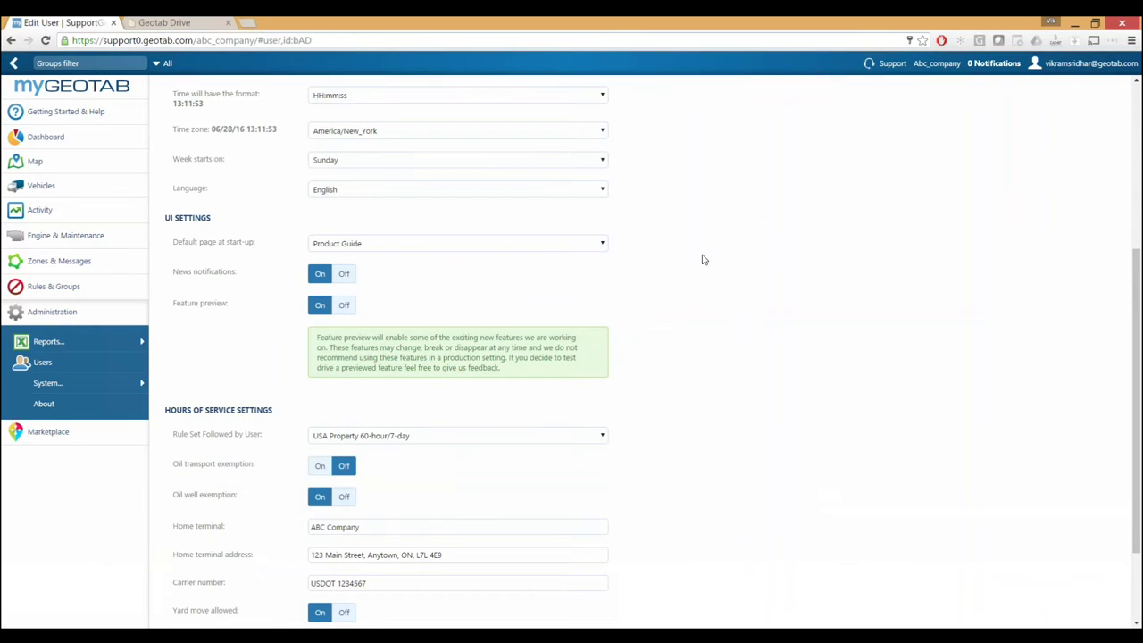
scroll(702, 259, "up", 5)
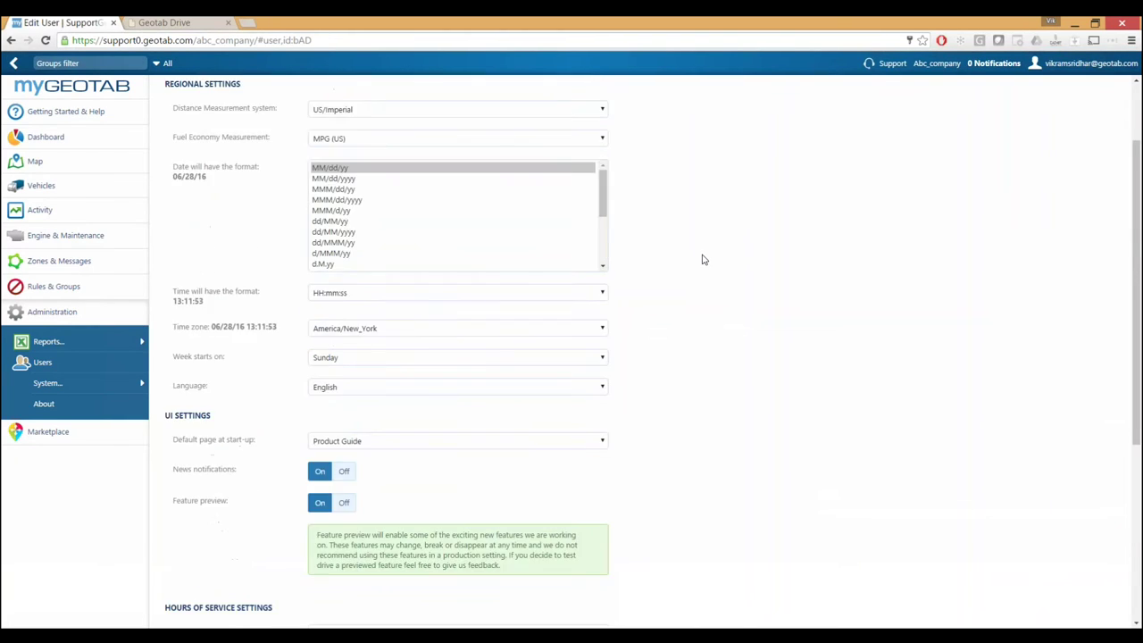
left_click(183, 87)
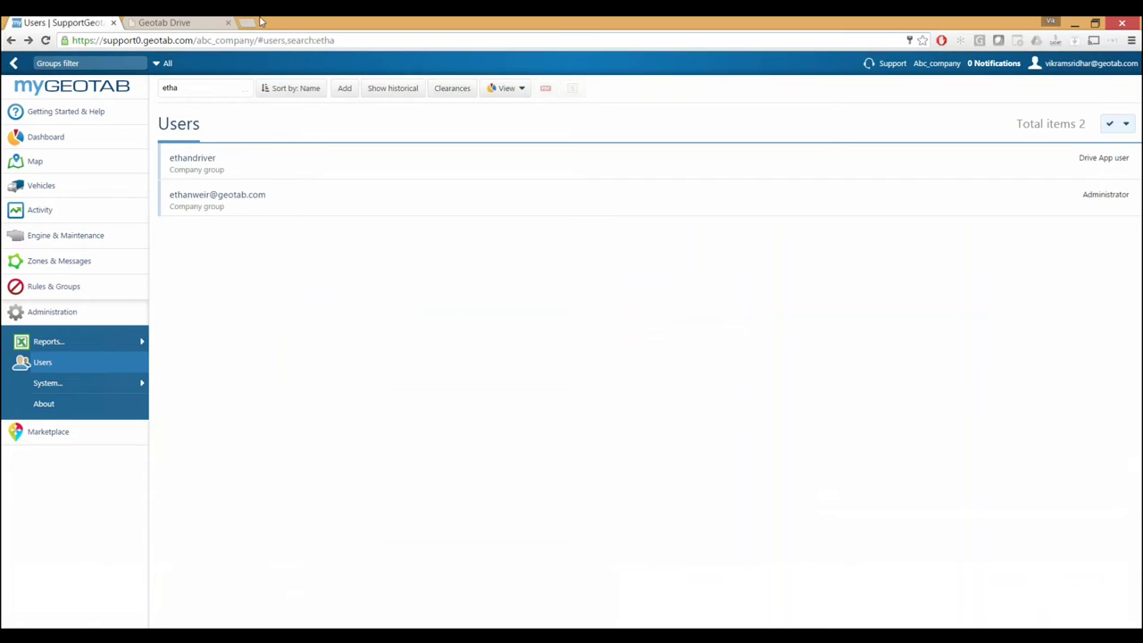
- Switch to Geotab Drive and check for updates in its settings to synchronize the data
left_click(204, 24)
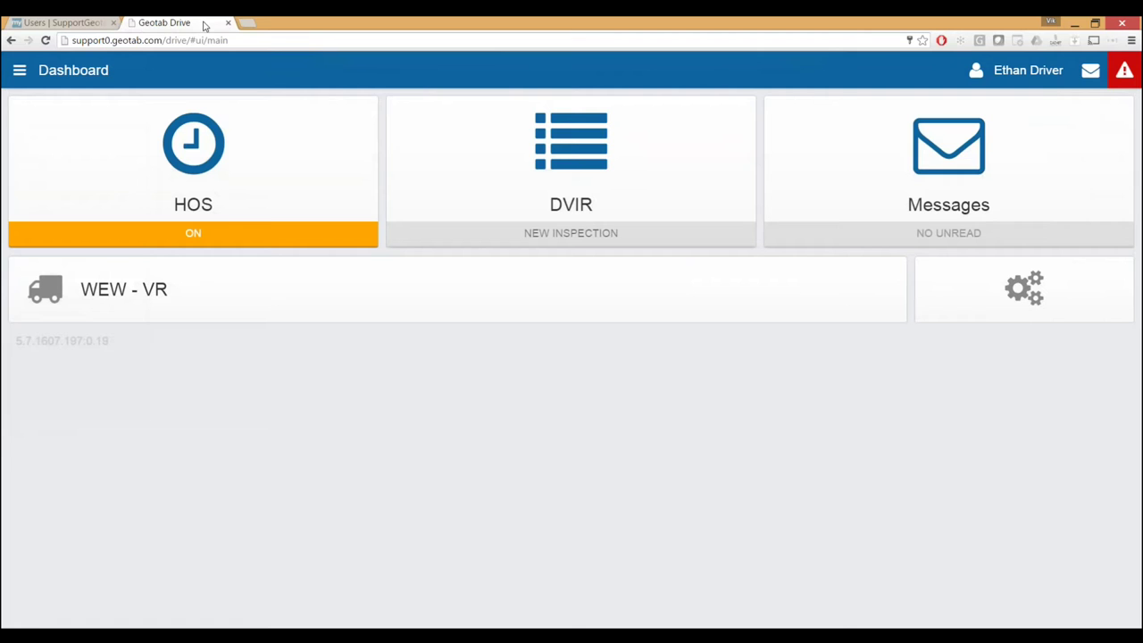
left_click(36, 79)
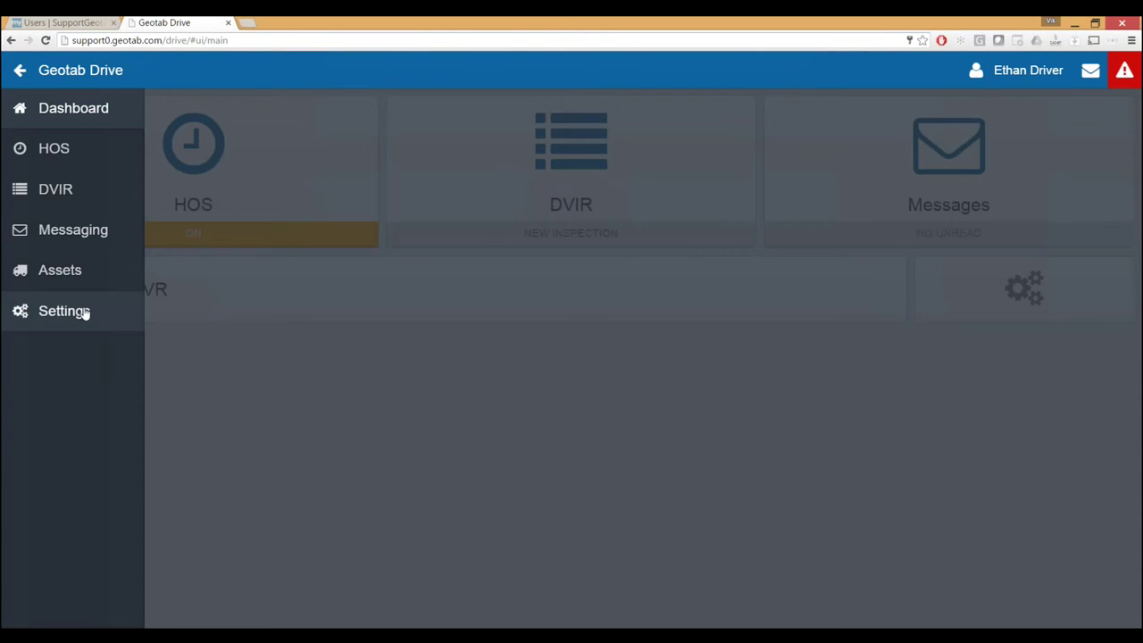
left_click(84, 312)
left_click(169, 138)
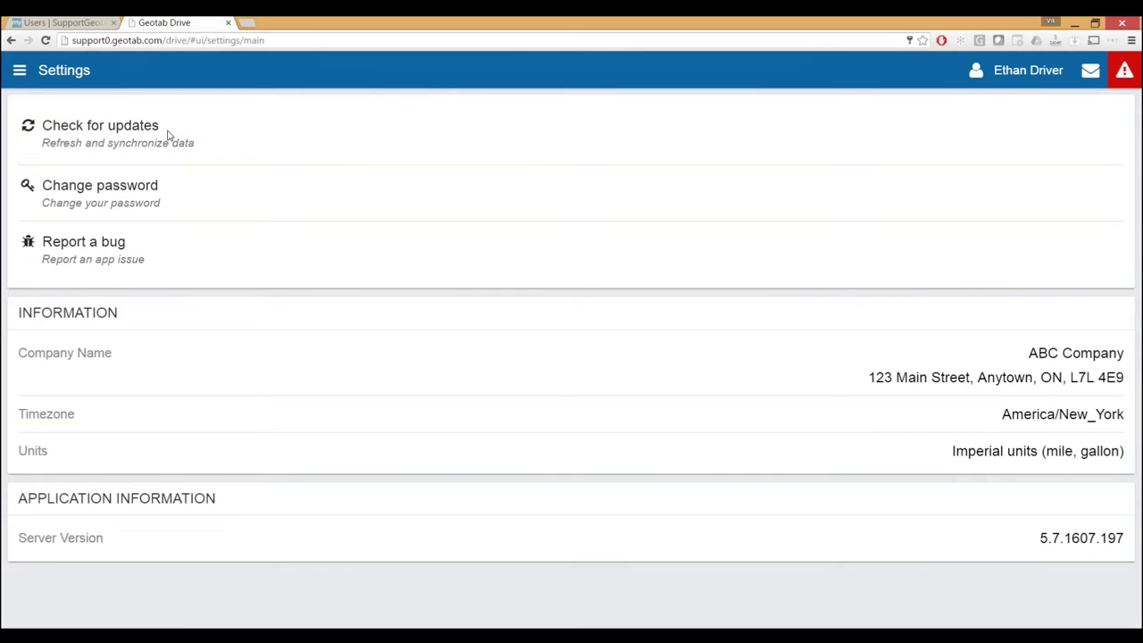
- Go from the dashboard to the HOS options and review the exemptions and driver information
left_click(81, 83)
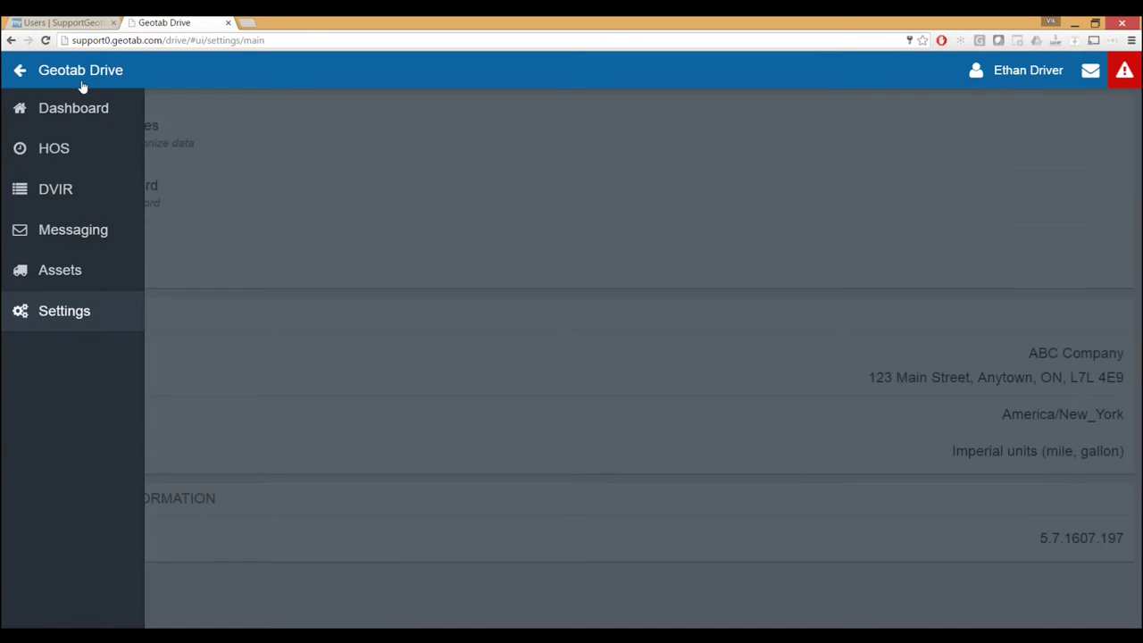
left_click(89, 113)
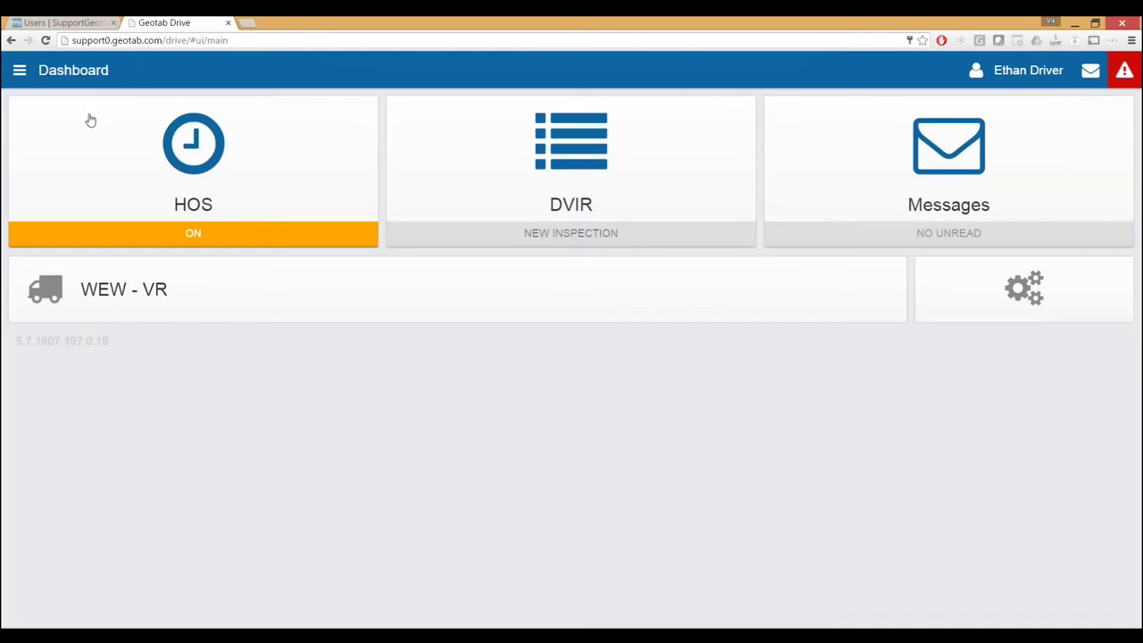
left_click(203, 152)
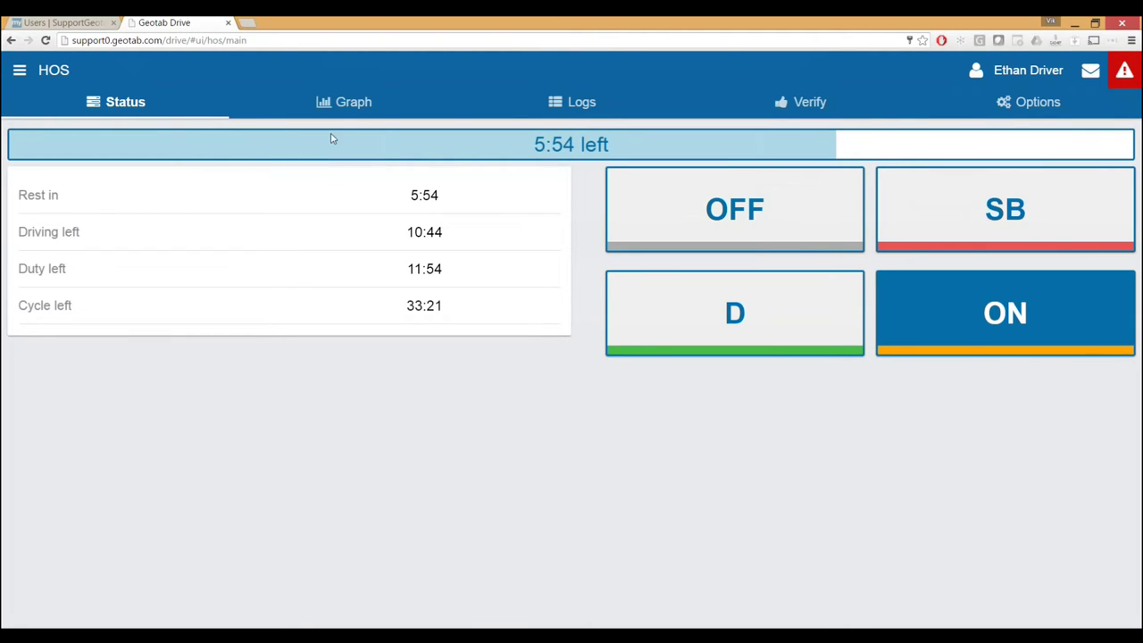
left_click(1040, 105)
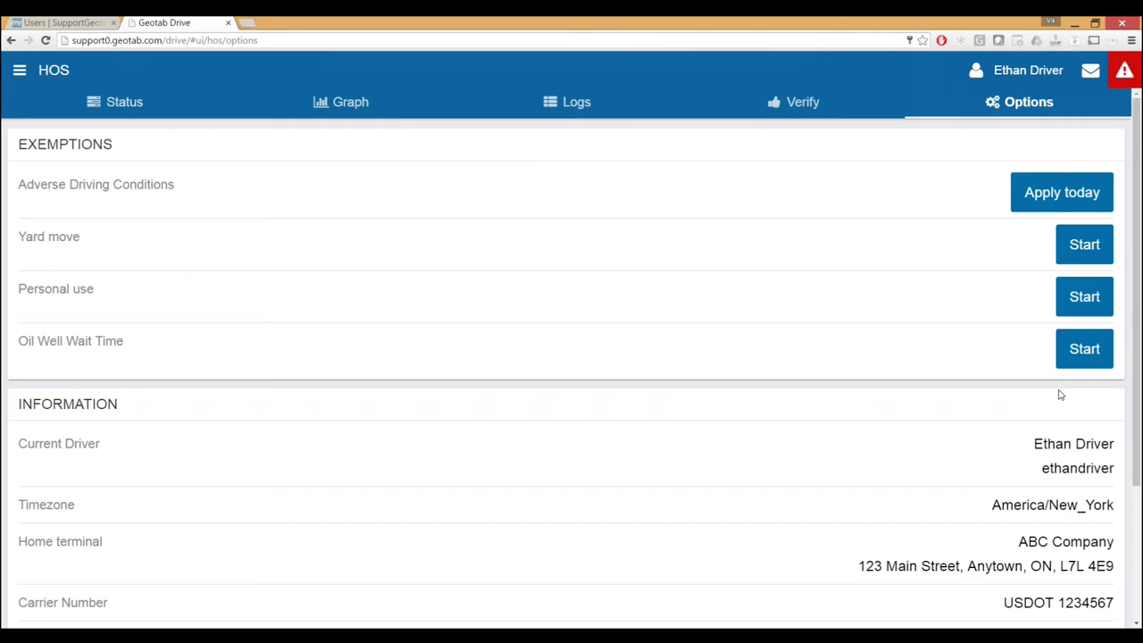
scroll(1060, 395, "down", 2)
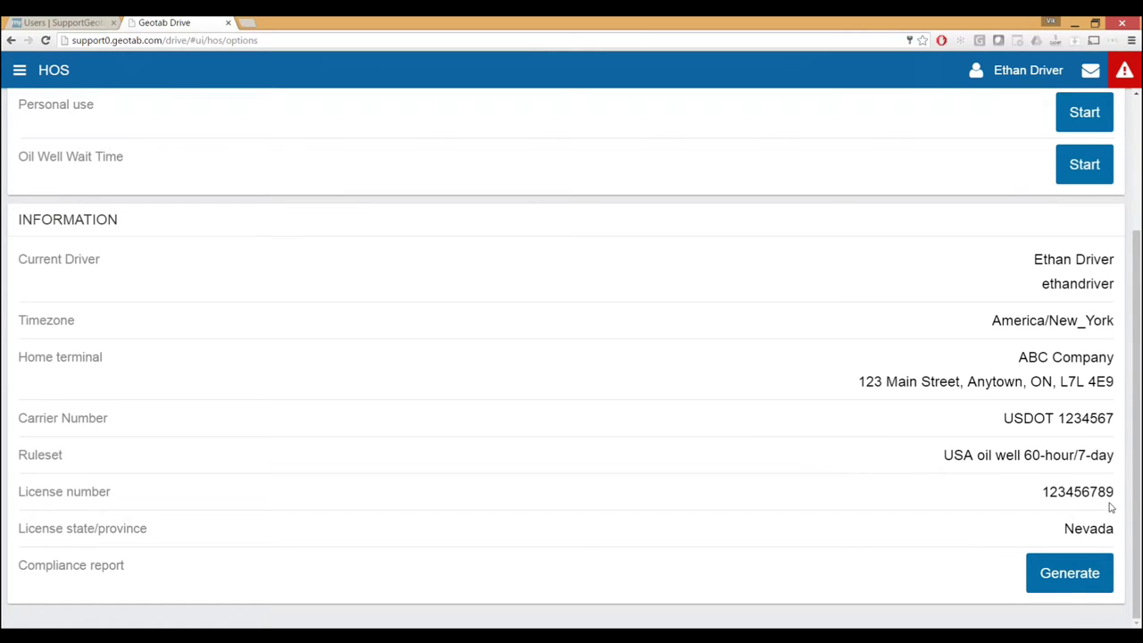
- Generate the compliance report and examine the current day's ELD details, duty graph and logs
left_click(1084, 572)
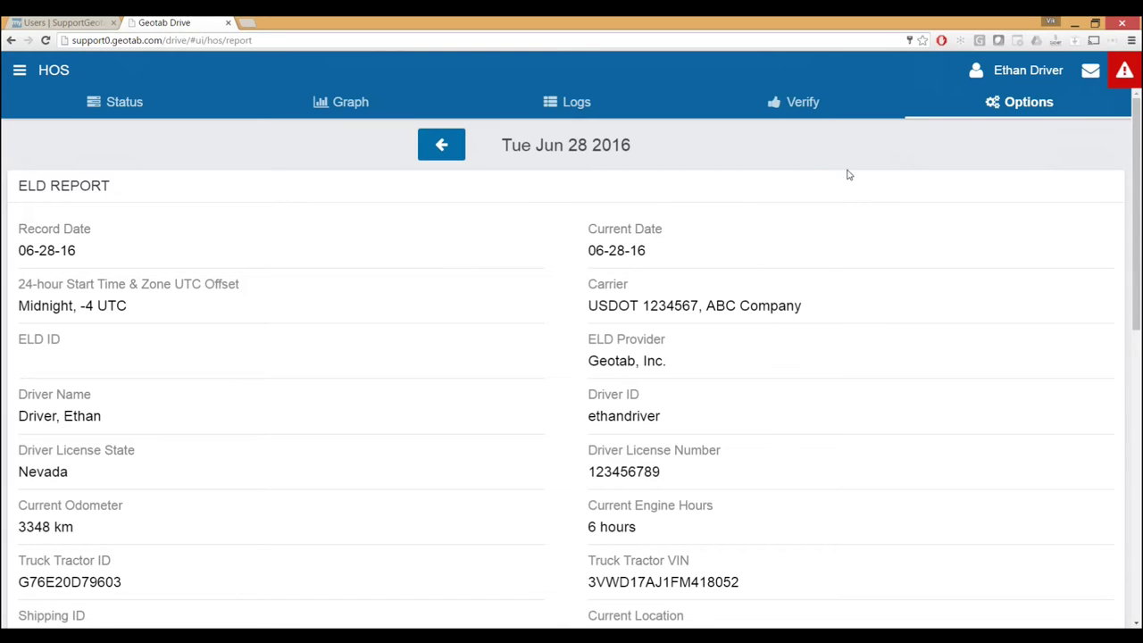
scroll(849, 175, "down", 3)
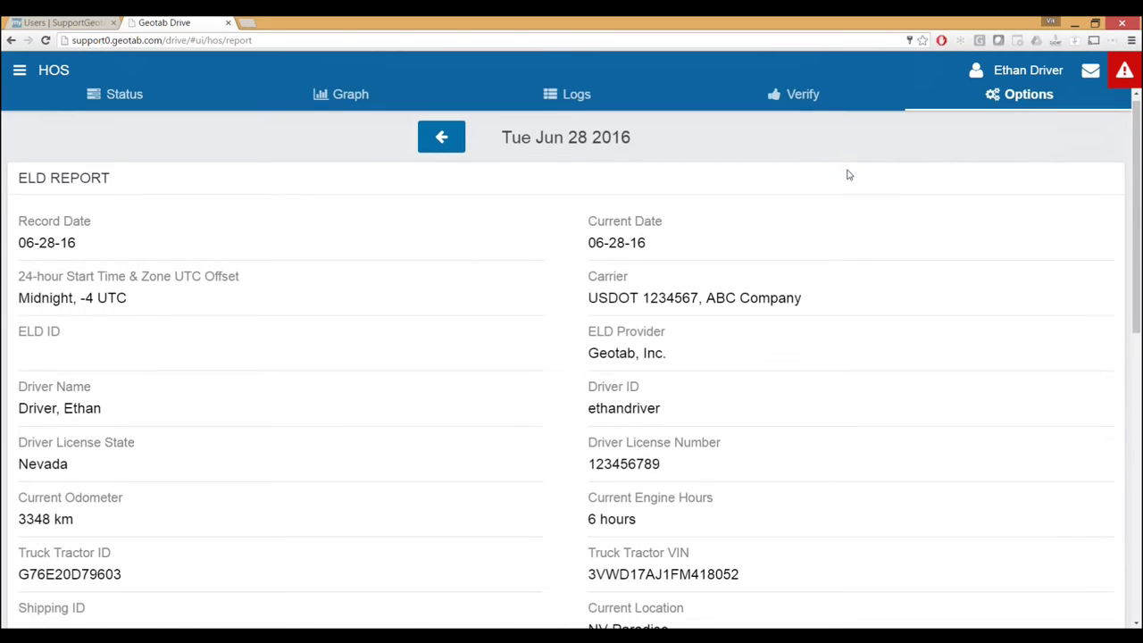
scroll(849, 175, "down", 4)
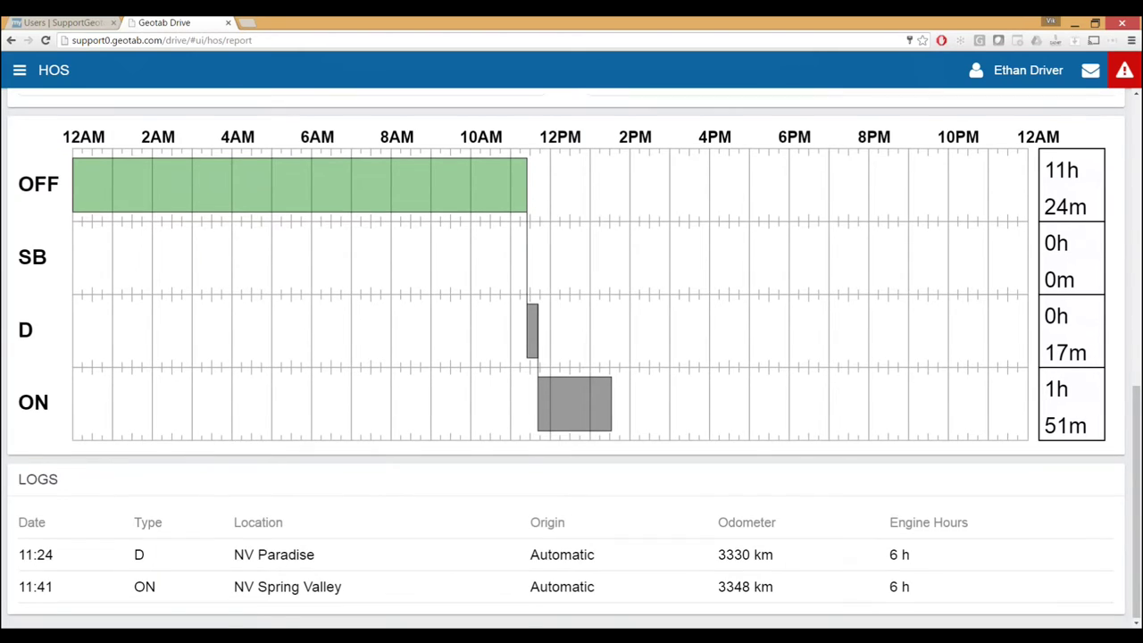
scroll(834, 536, "up", 1)
scroll(479, 204, "up", 10)
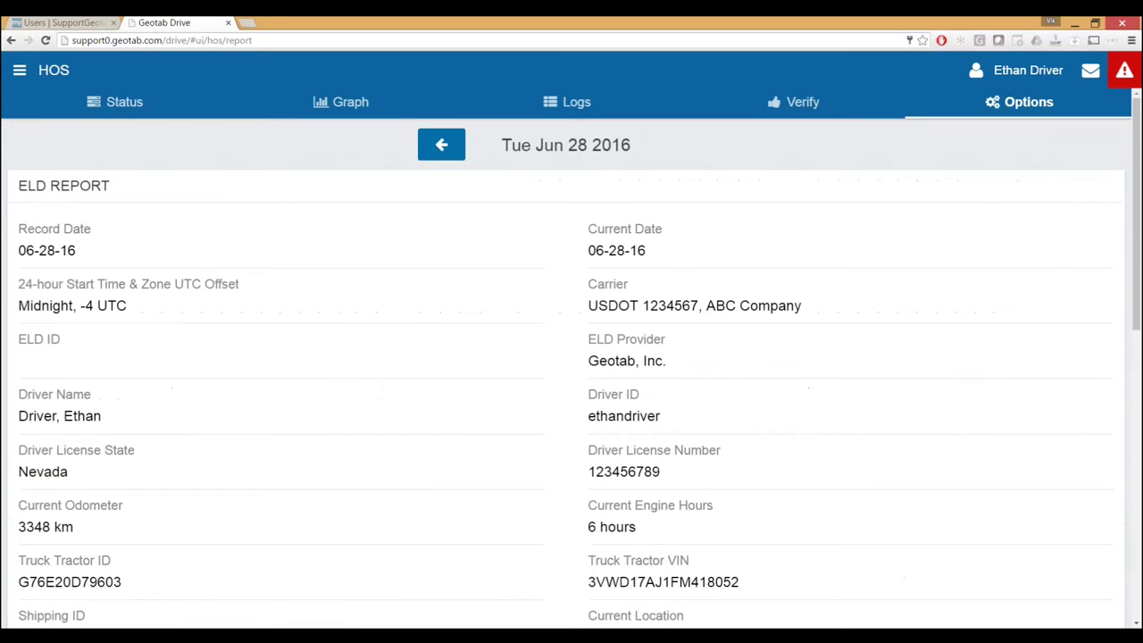
- Show the ELD report for the previous day, Mon Jun 27 2016, and examine its details, duty graph and logs
left_click(454, 158)
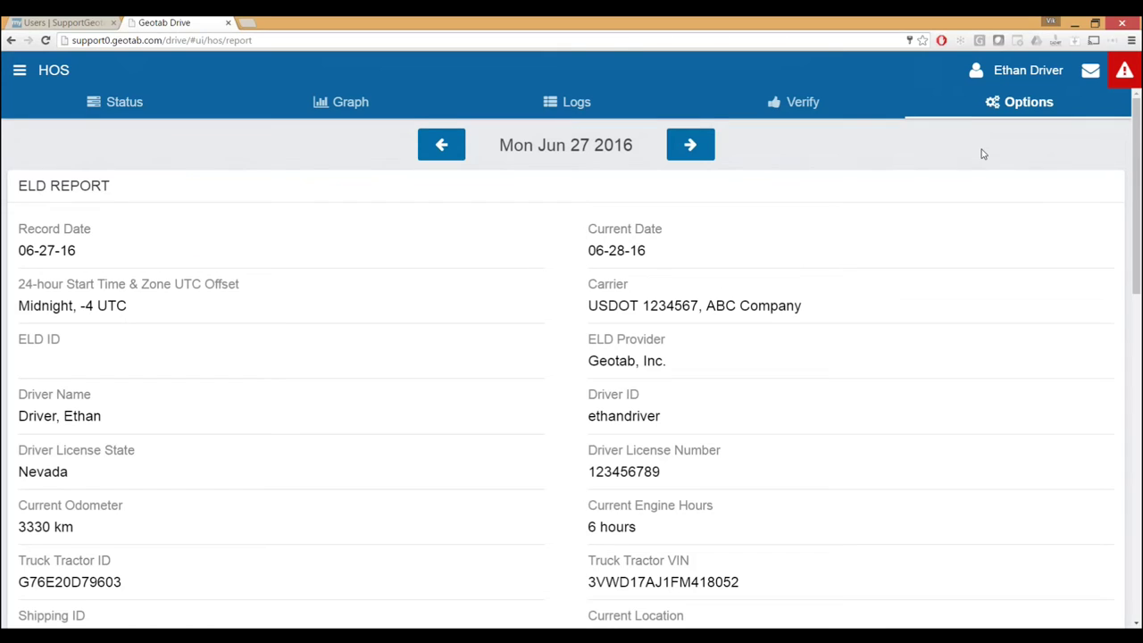
scroll(982, 154, "down", 7)
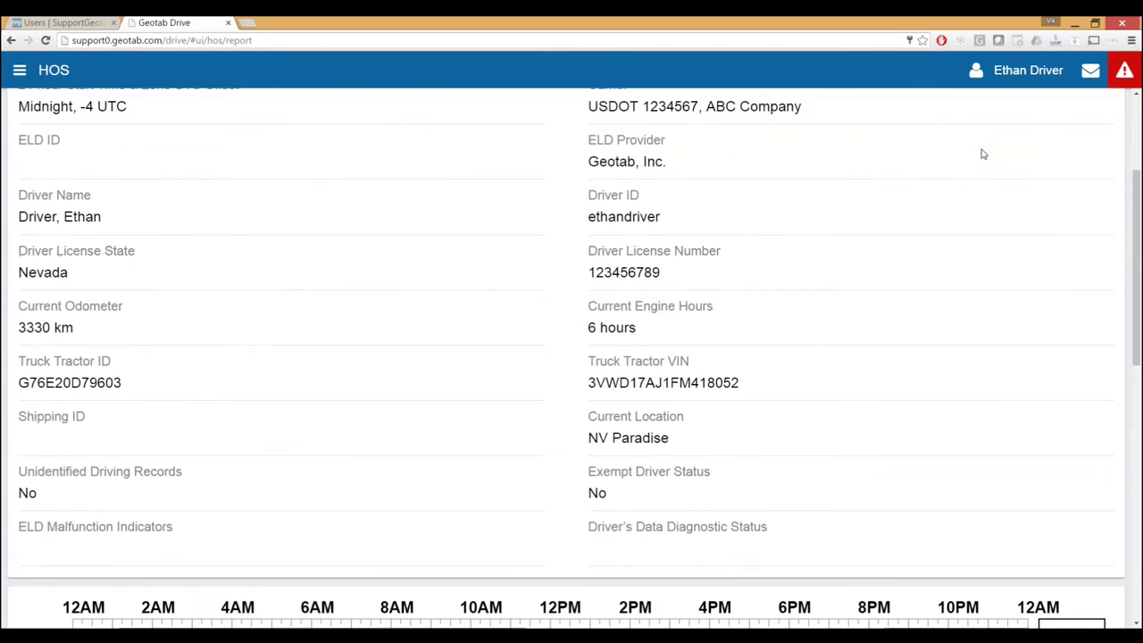
scroll(982, 155, "down", 3)
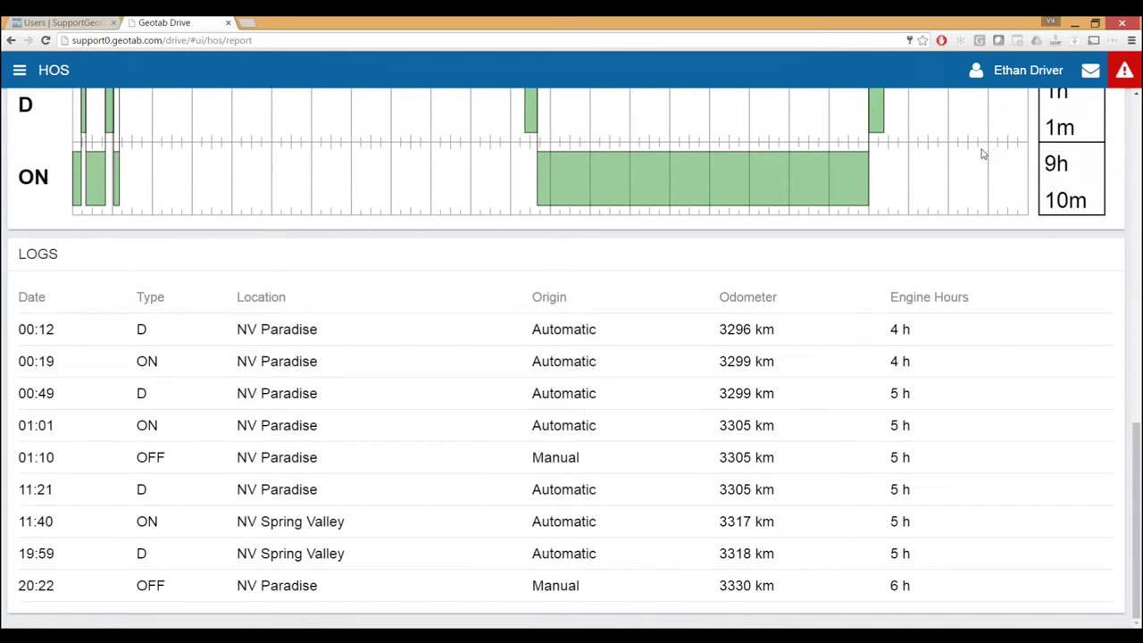
scroll(900, 211, "up", 3)
scroll(900, 210, "up", 8)
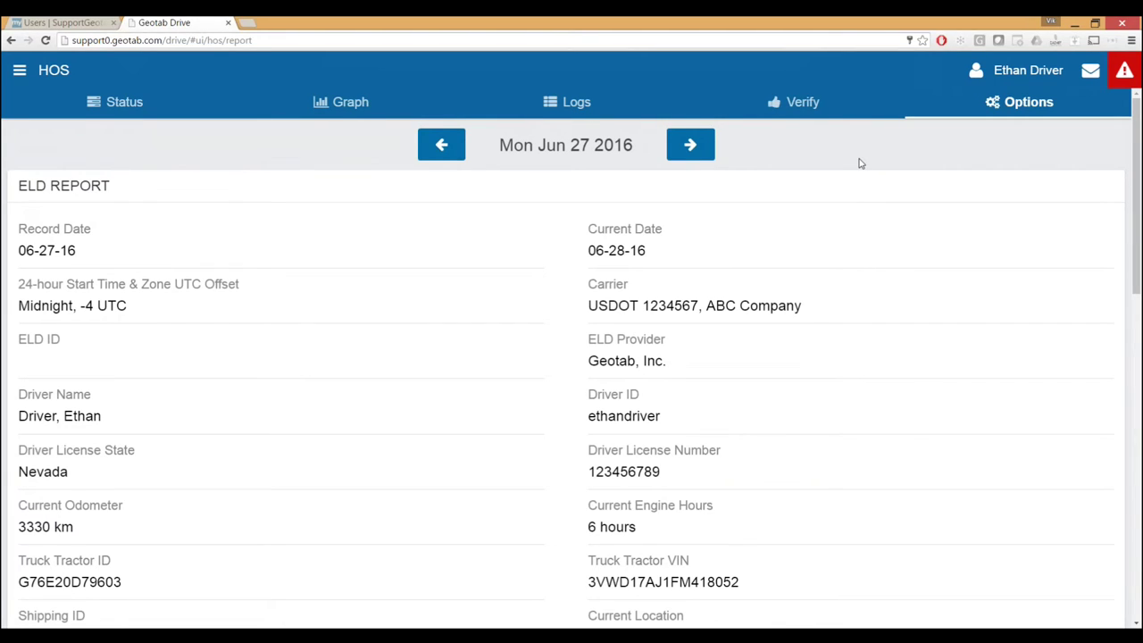
scroll(860, 164, "down", 5)
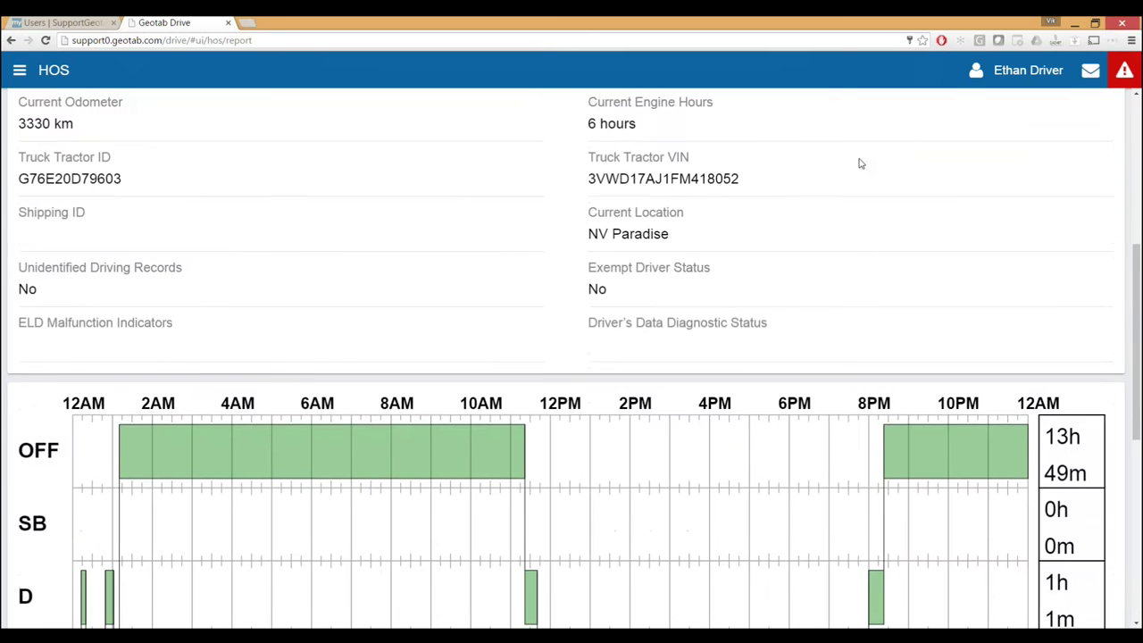
scroll(861, 163, "down", 5)
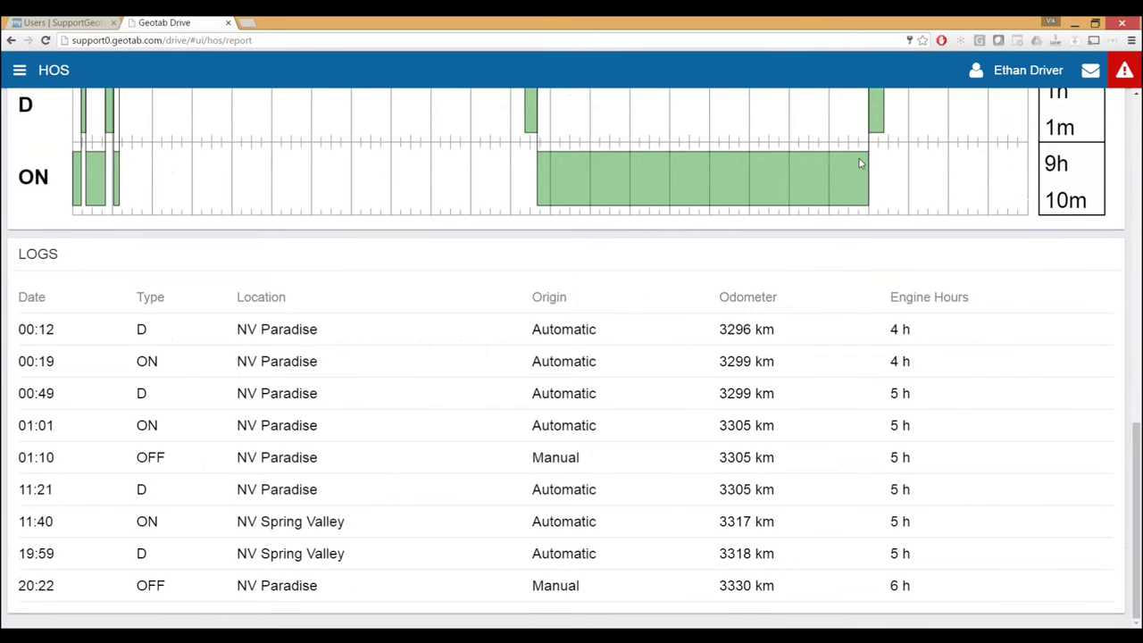
scroll(860, 164, "up", 1)
scroll(860, 164, "up", 9)
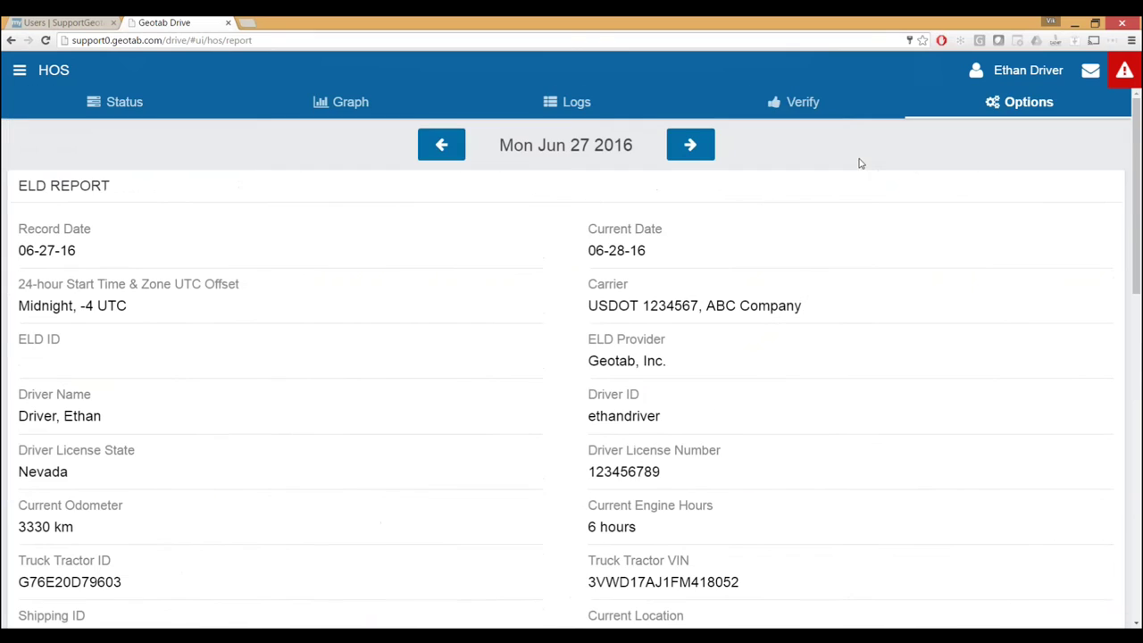
- Start the yard move exemption from the HOS options with the annotation "Need to move vehicle within yard"
left_click(1008, 108)
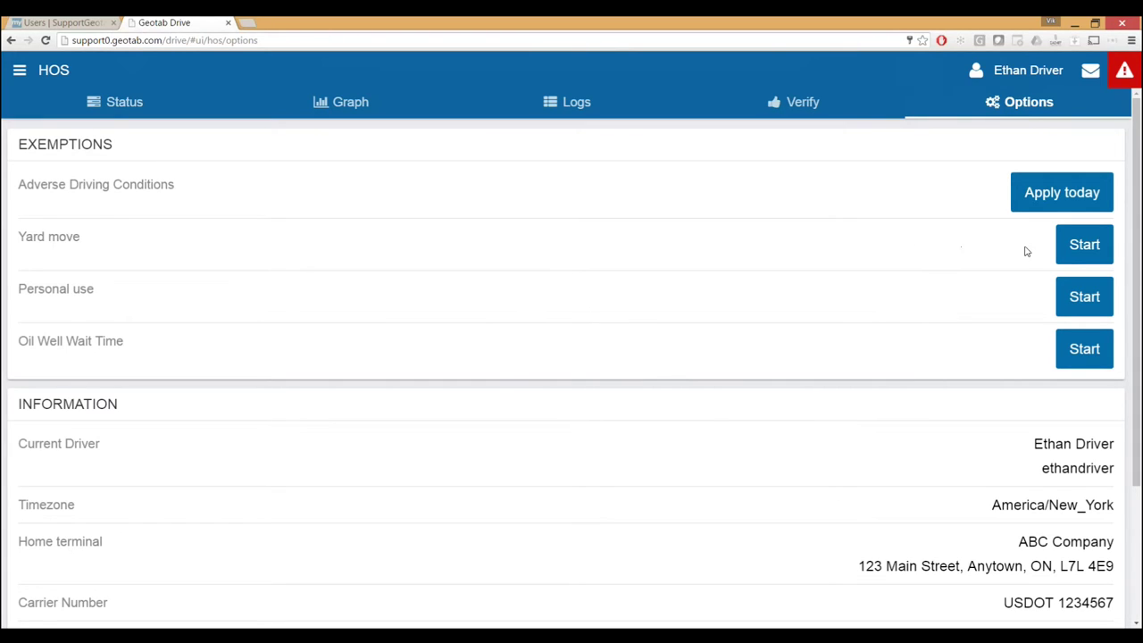
left_click(1084, 250)
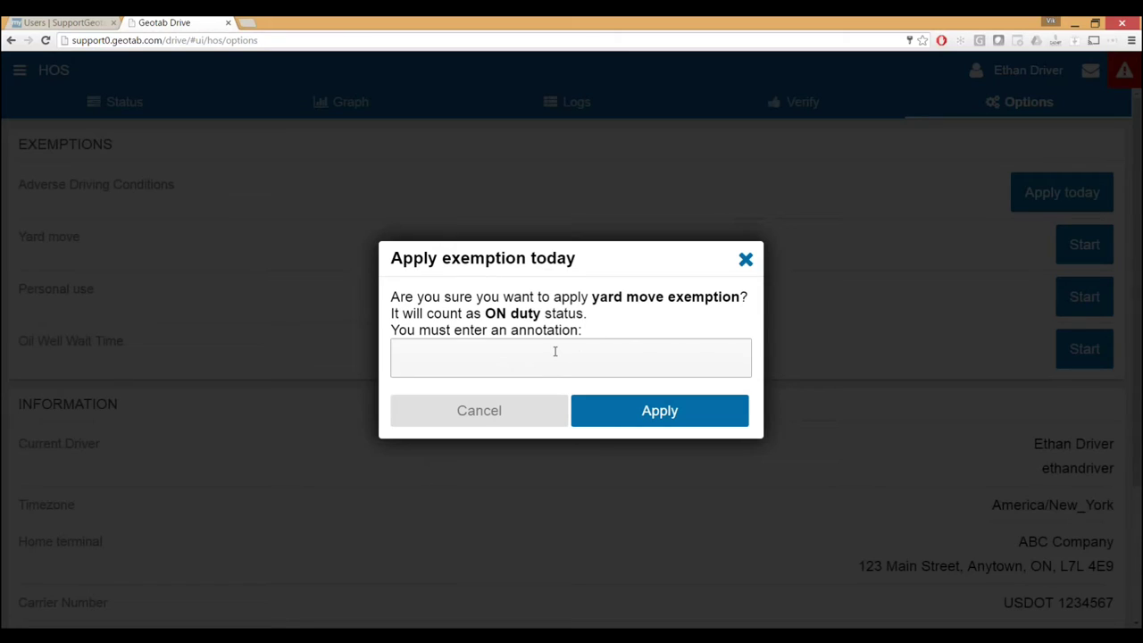
left_click(554, 352)
type("Need to move vehicle")
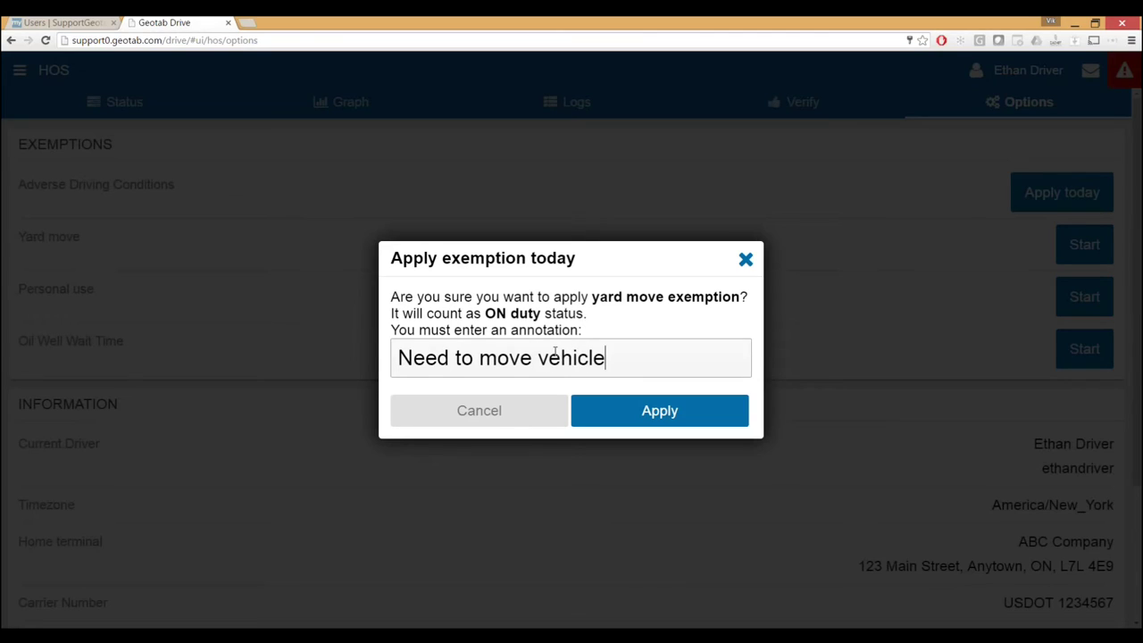
type(" within yard")
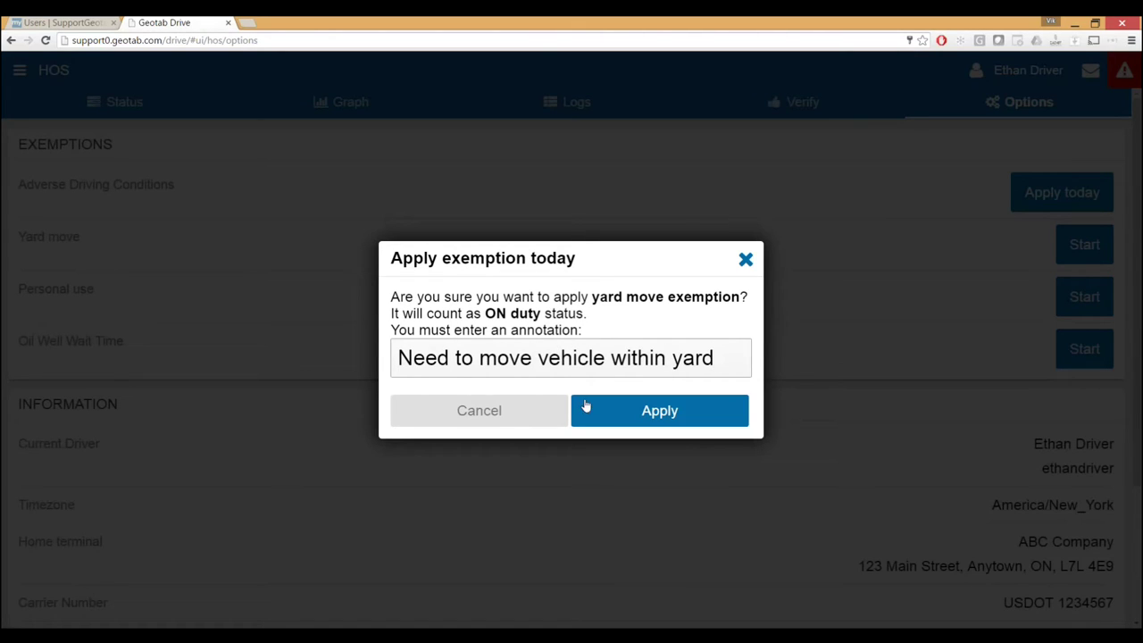
left_click(643, 409)
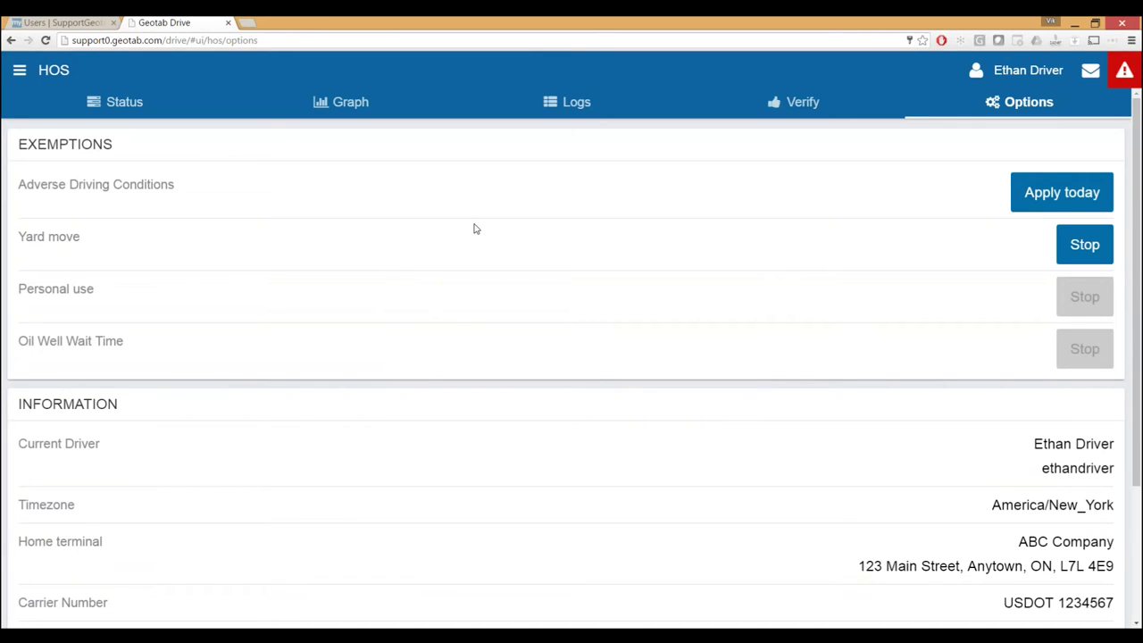
- Check the duty status during the yard move exemption and stop that exemption in the HOS options
left_click(125, 103)
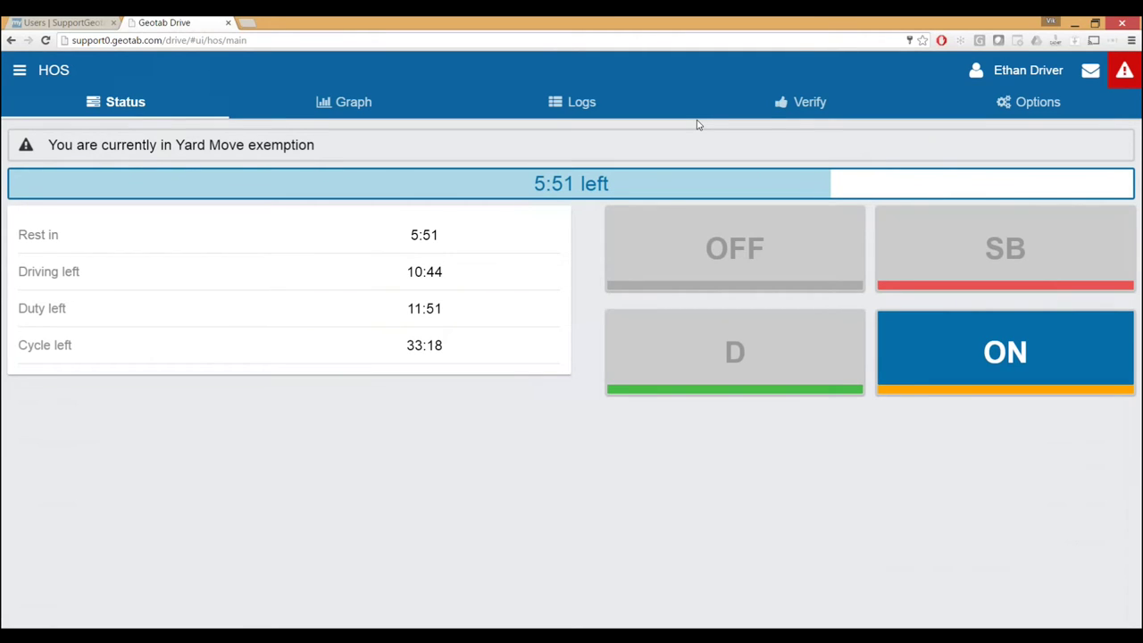
left_click(1055, 105)
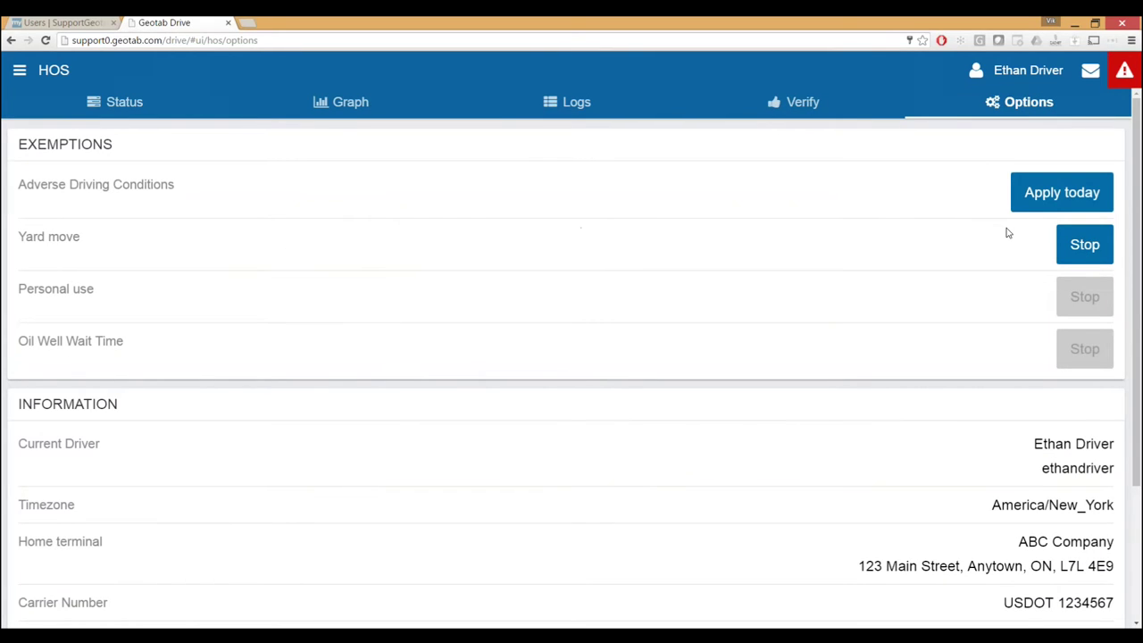
left_click(1085, 259)
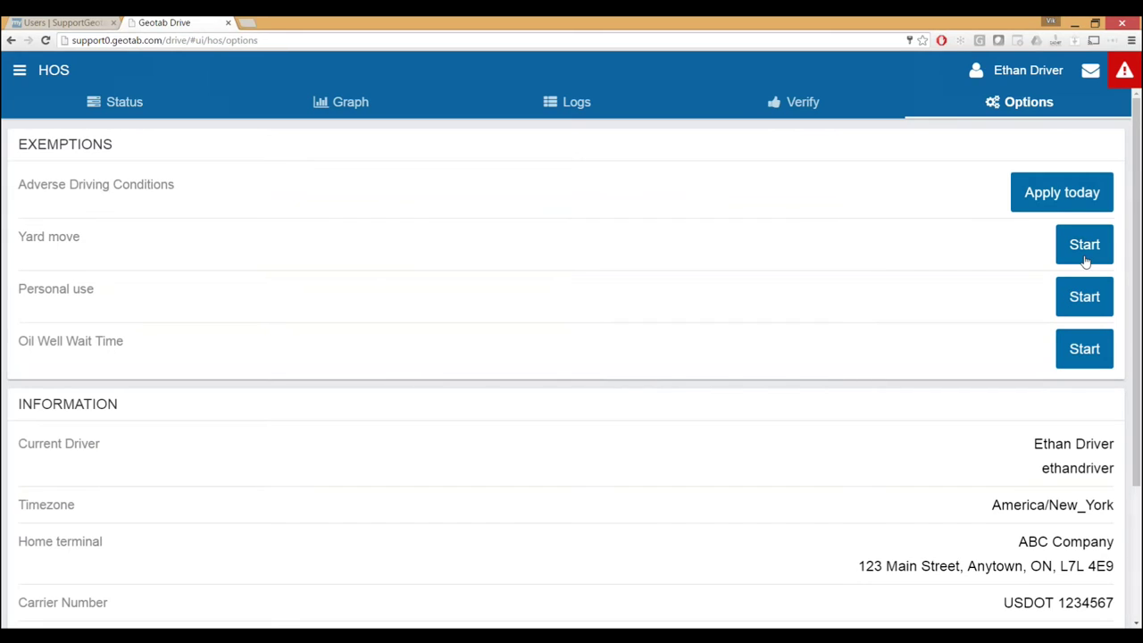
- Start the personal use exemption with the annotation "Need to go to the grocery store"
left_click(1097, 304)
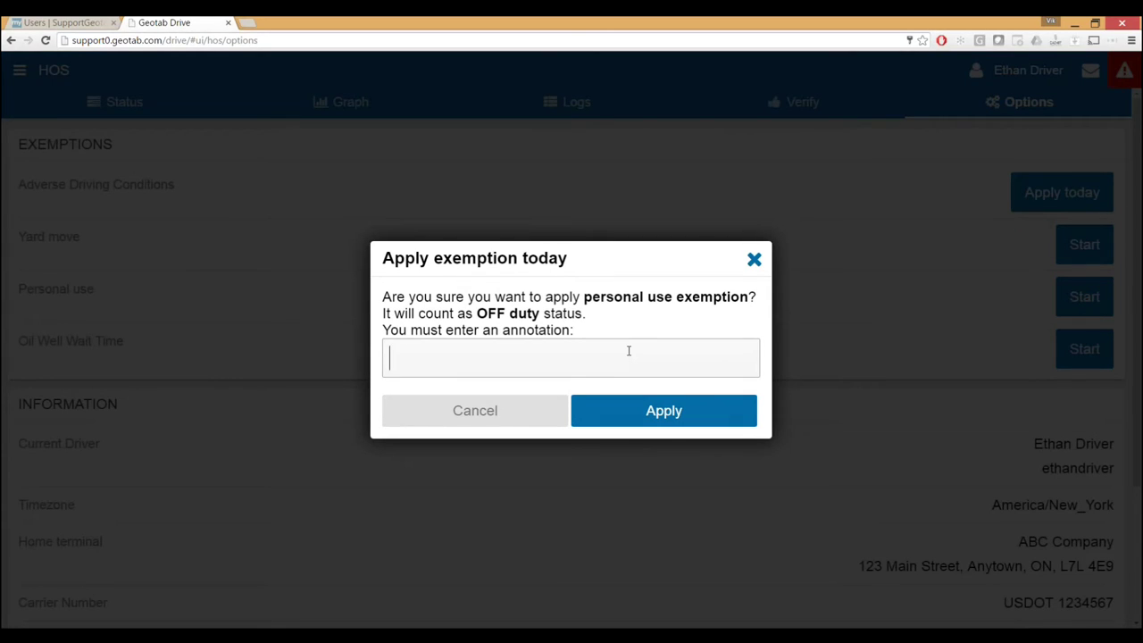
type("Need to go to the g")
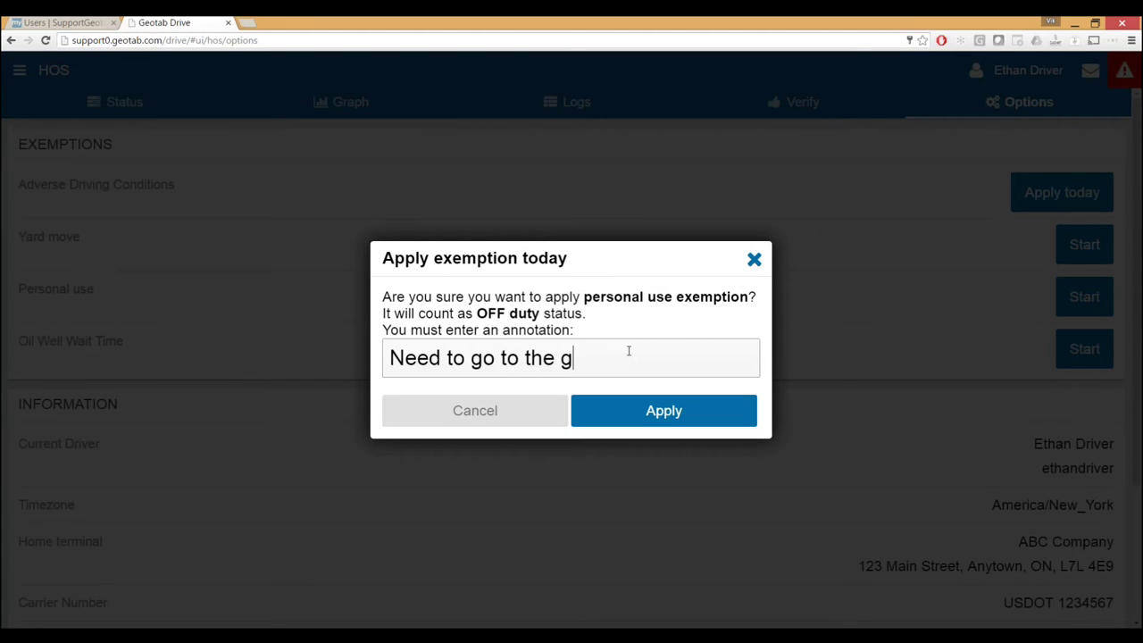
type("rocery store")
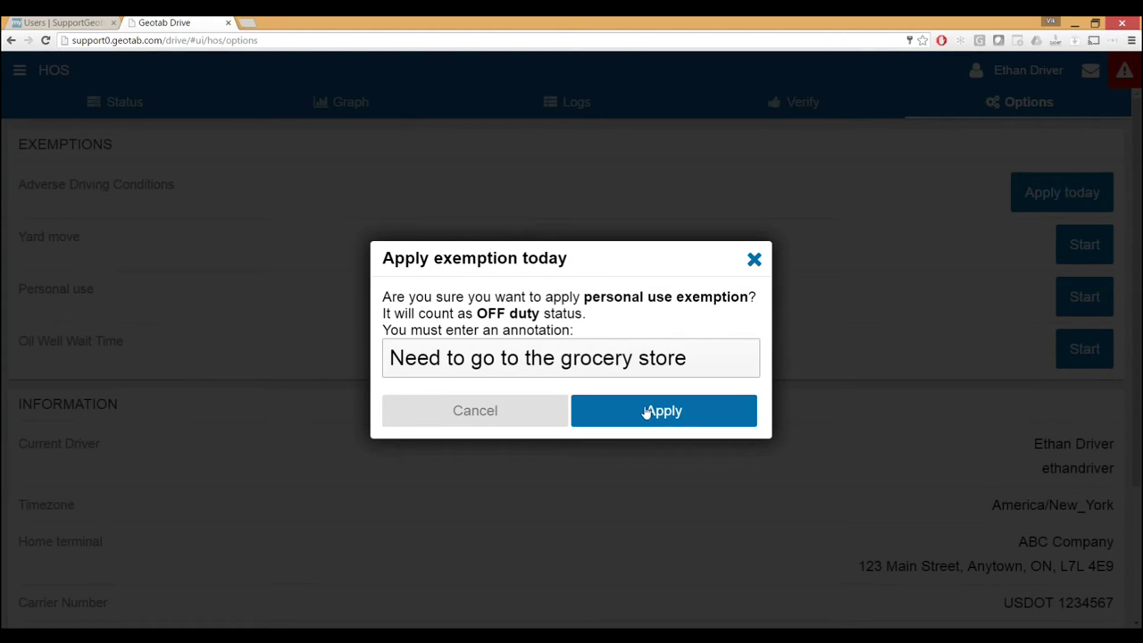
left_click(646, 412)
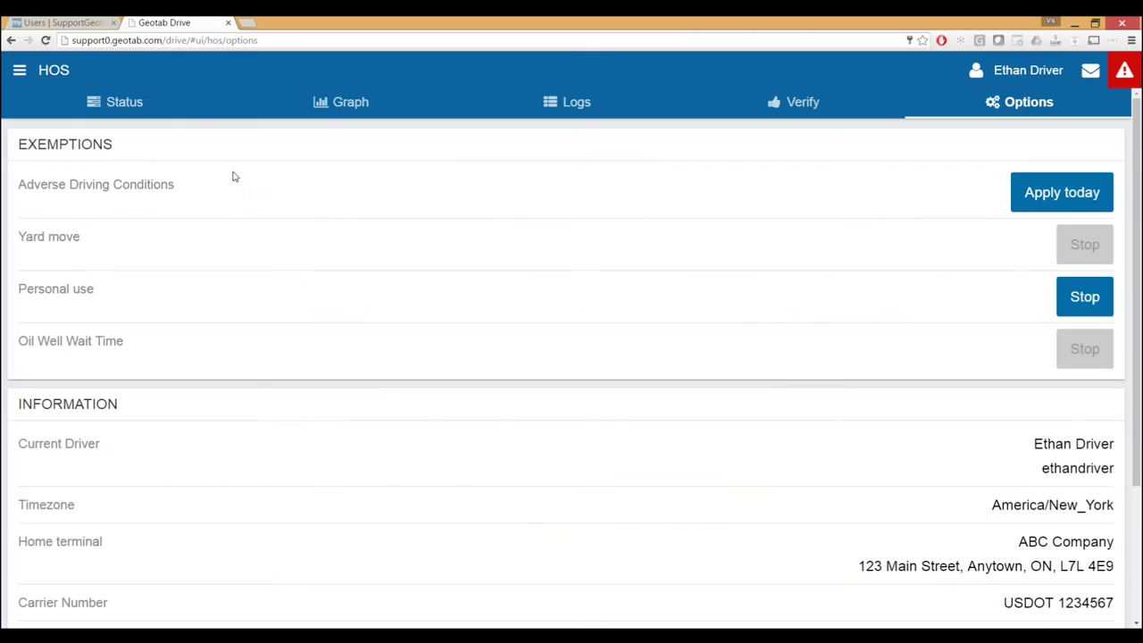
- Stop the personal use exemption and review the resulting duty status and HOS log entries
left_click(179, 116)
left_click(1086, 296)
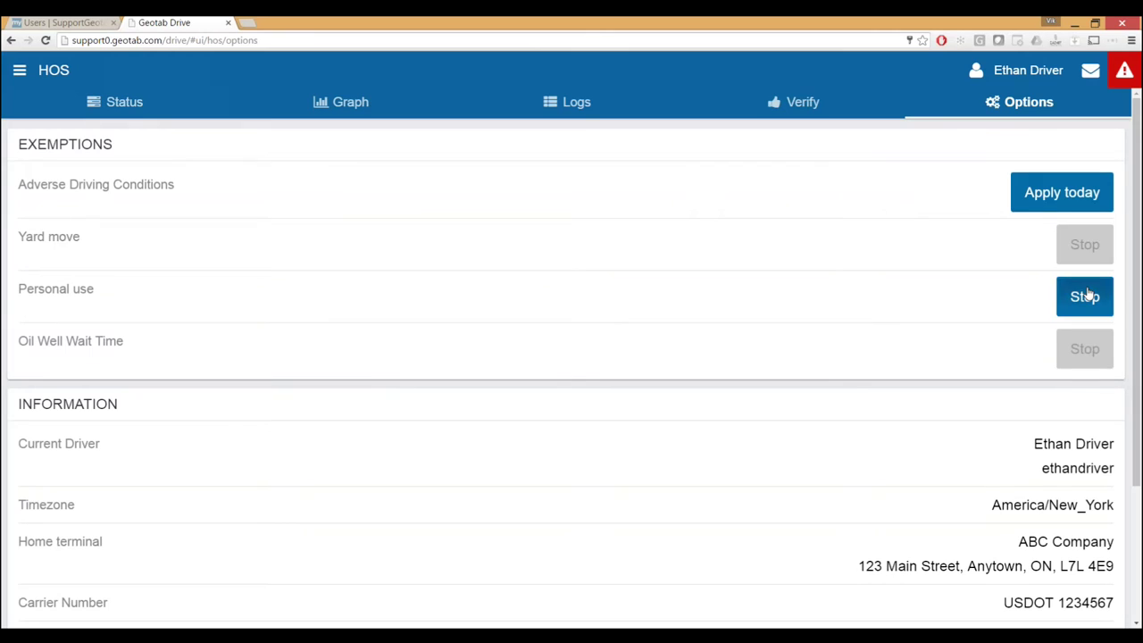
left_click(173, 109)
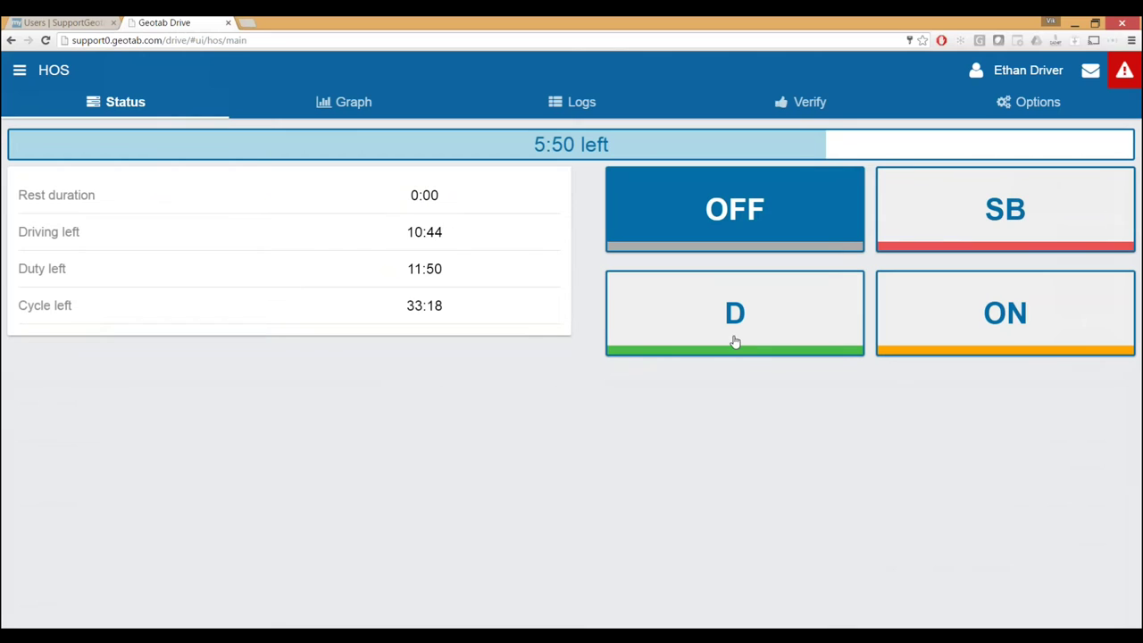
left_click(591, 108)
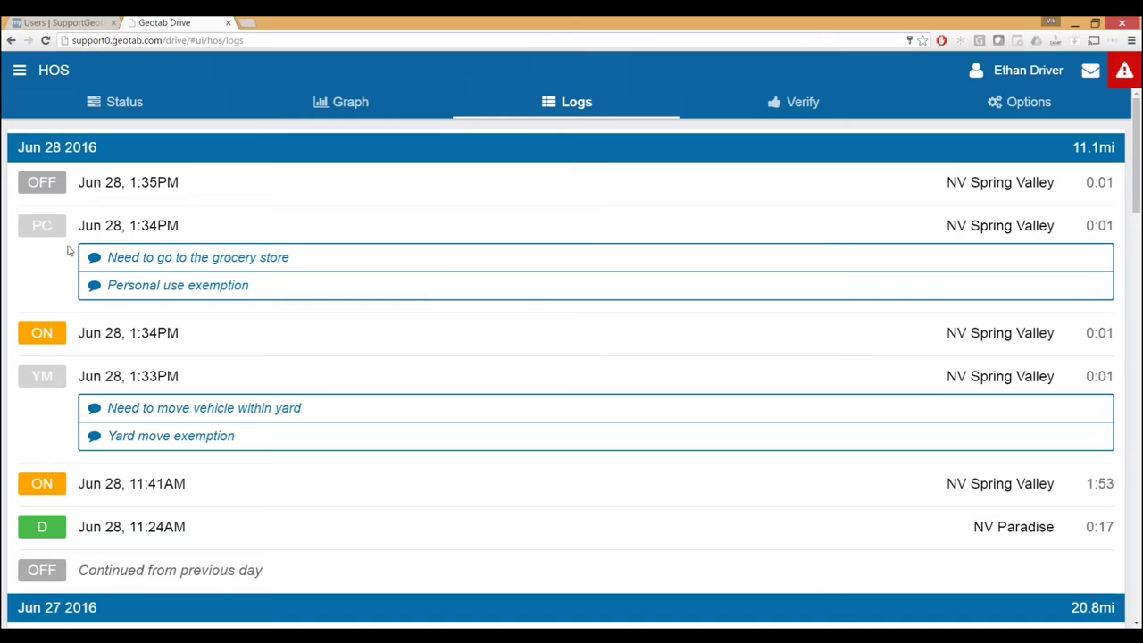
- Go to the DVIR section and open the previous inspection report for vehicle WEW - VR
left_click(25, 72)
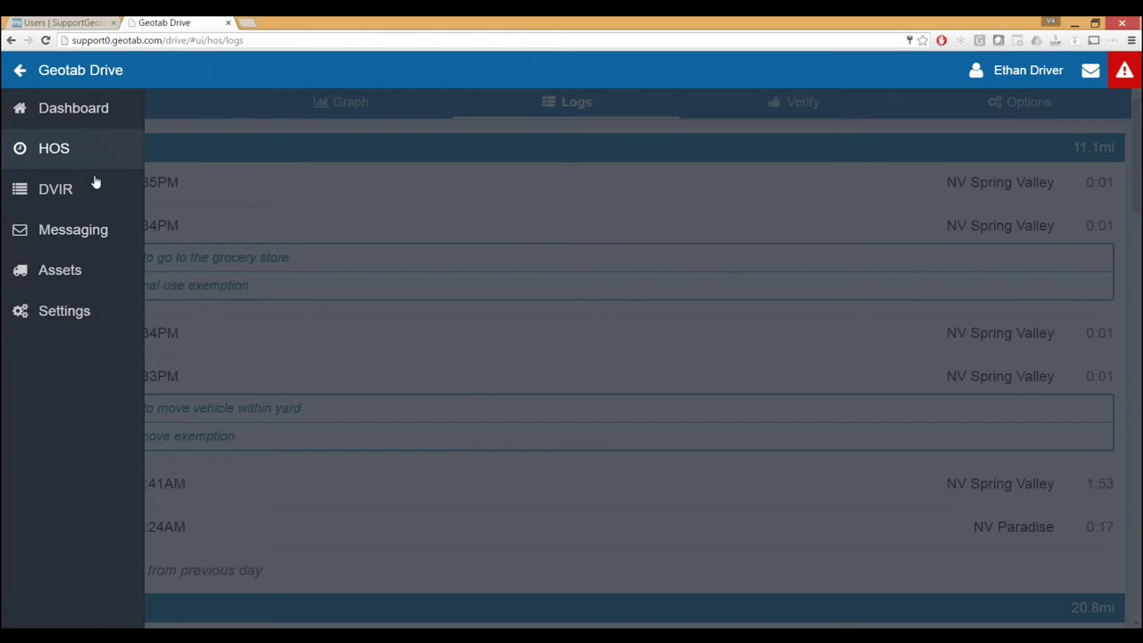
left_click(97, 188)
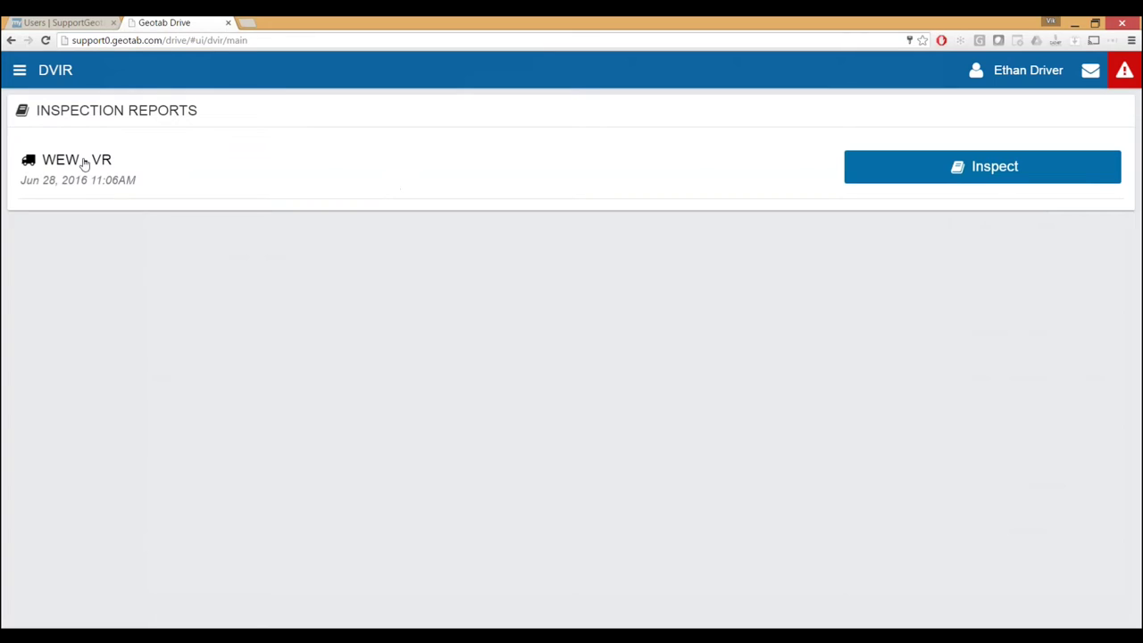
left_click(86, 197)
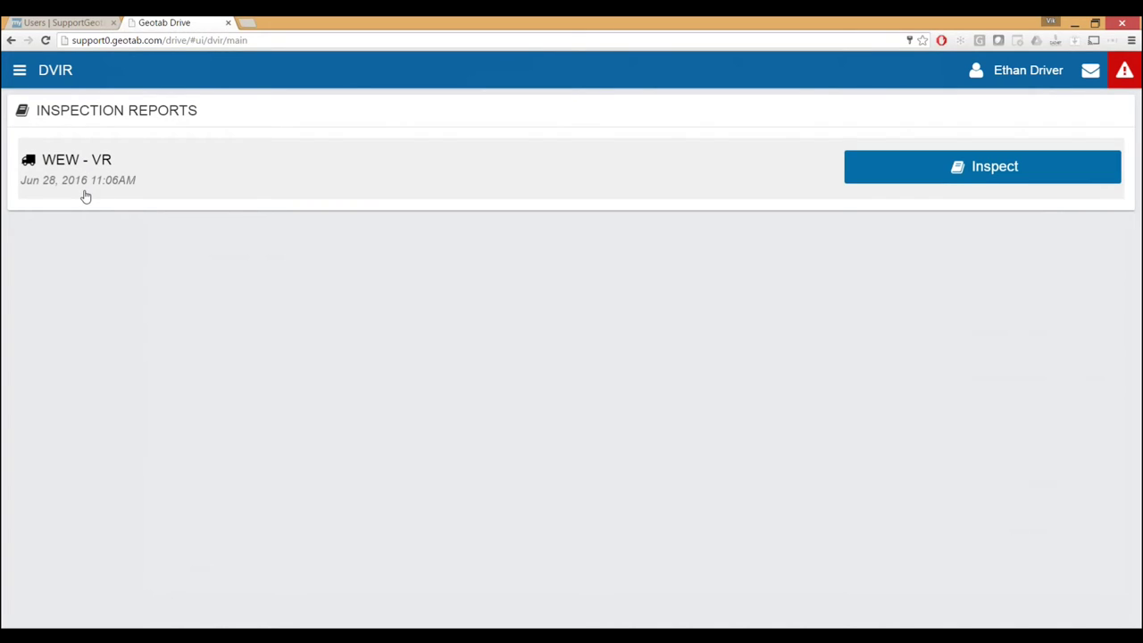
left_click(104, 190)
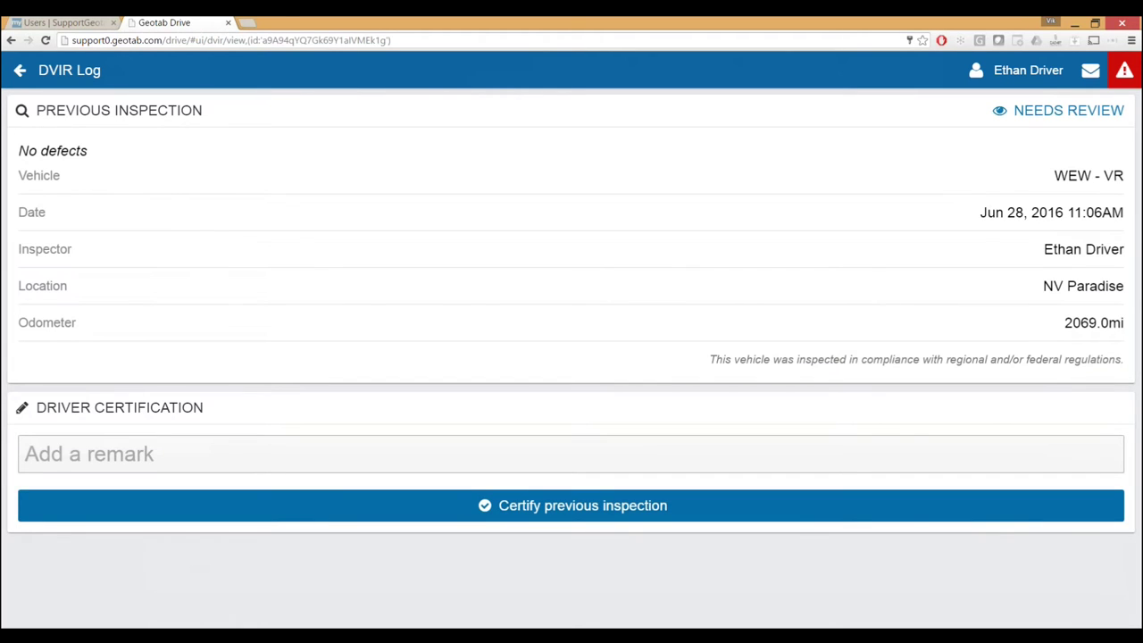
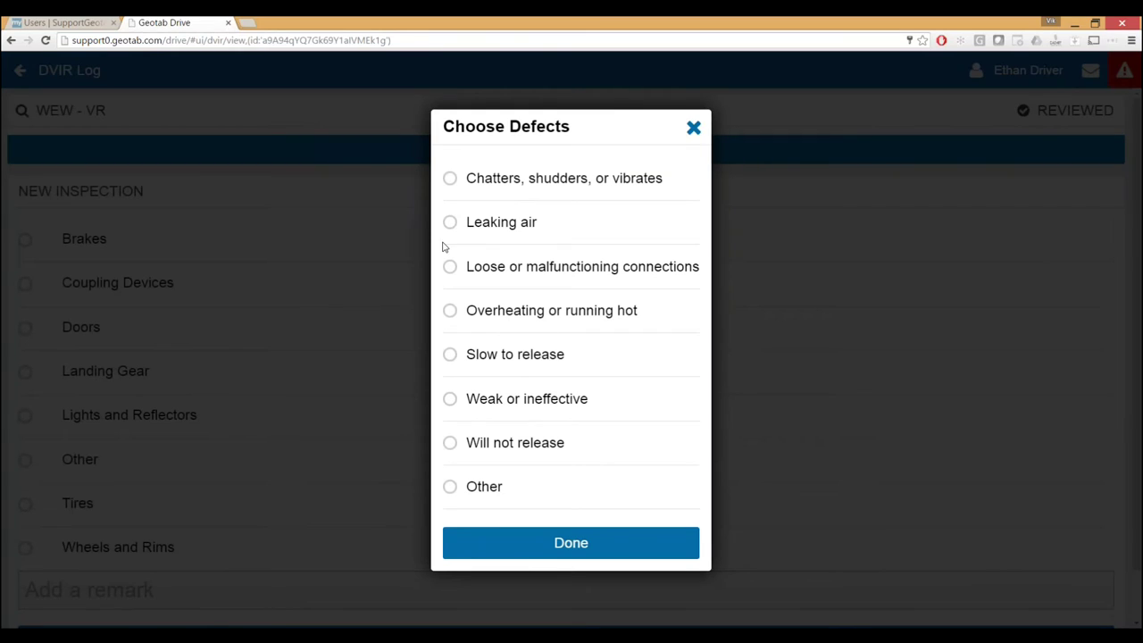
- Record the brakes defect "Weak or ineffective" in the new inspection and sign the DVIR report as compliant
left_click(524, 403)
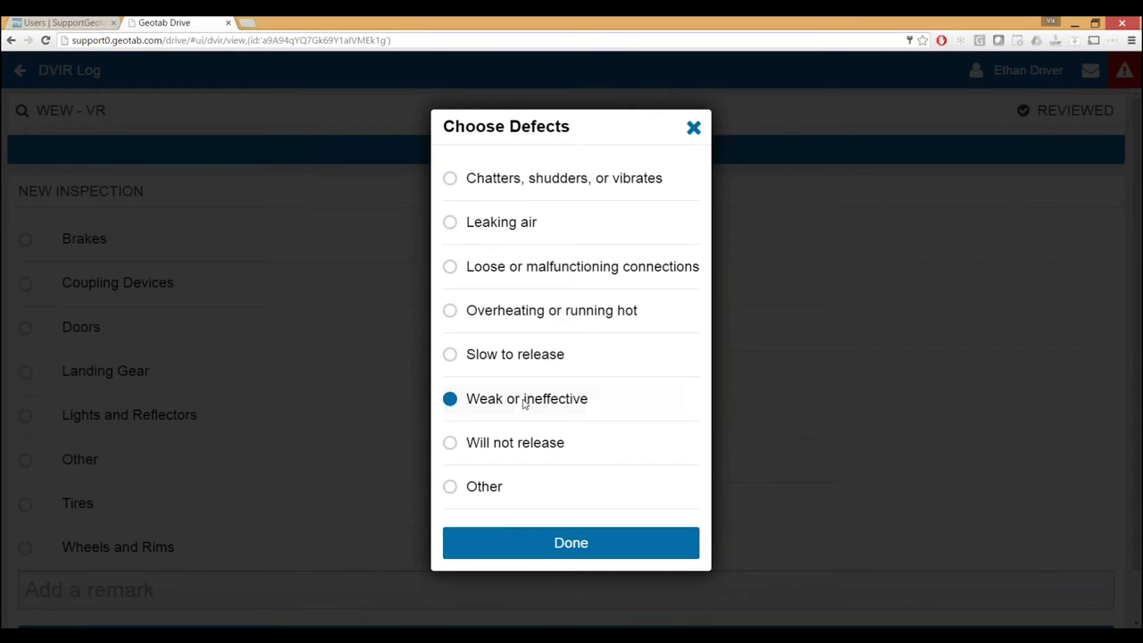
left_click(609, 547)
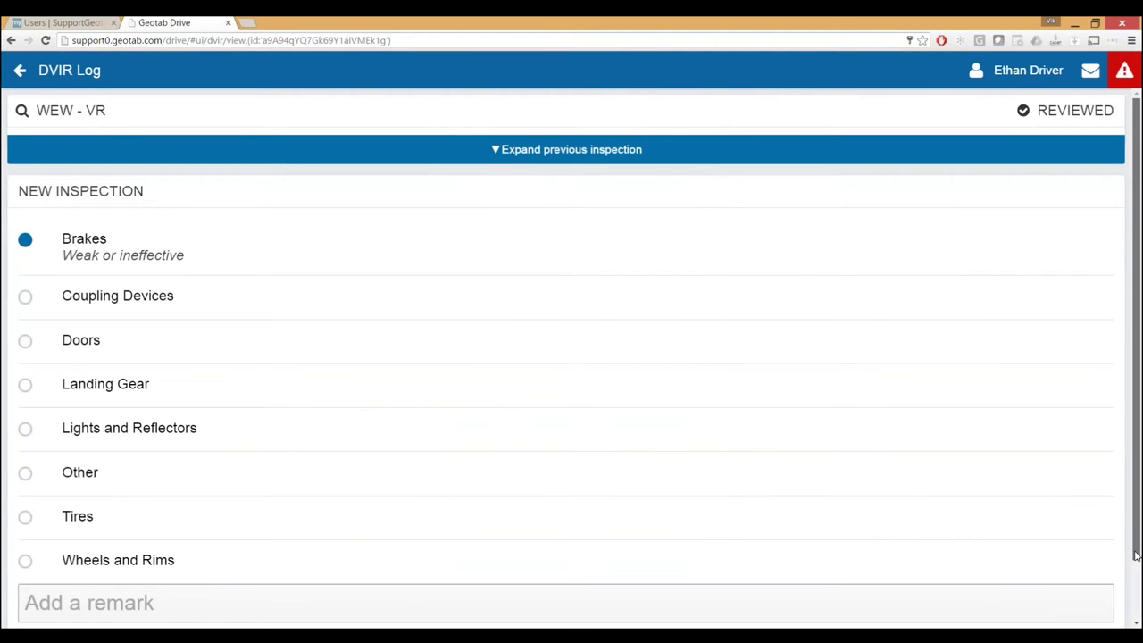
scroll(1136, 556, "down", 1)
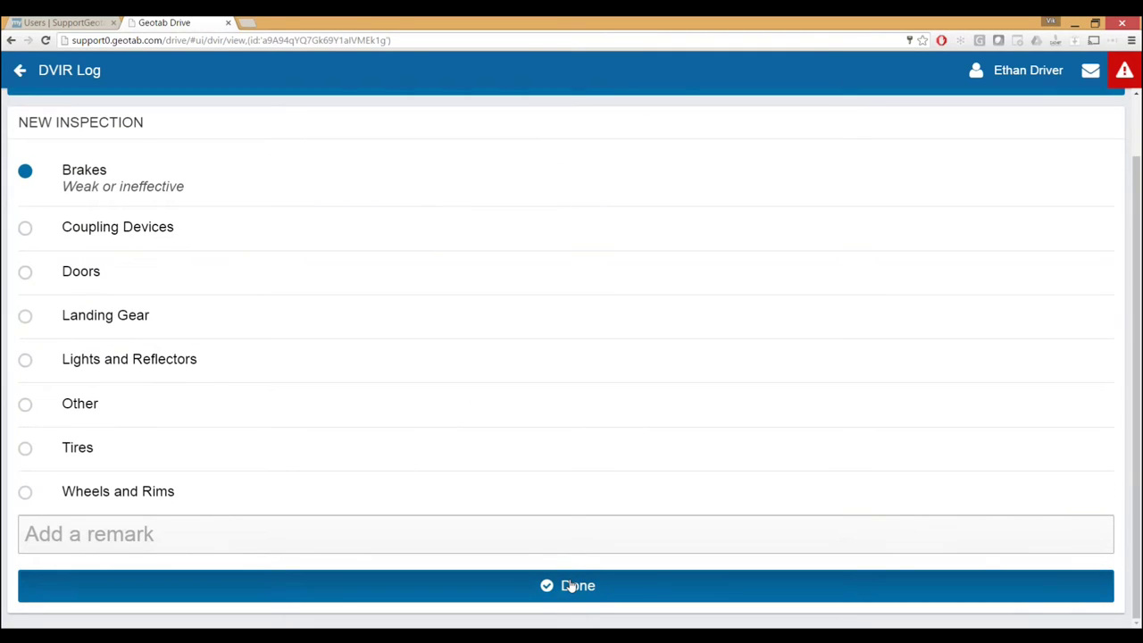
left_click(572, 587)
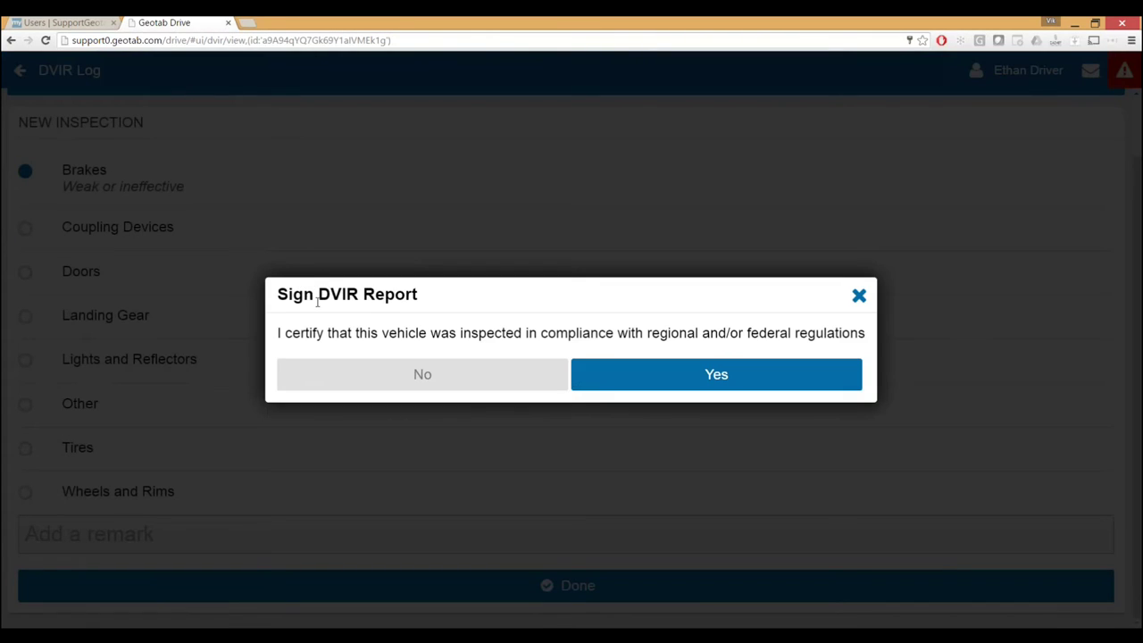
left_click(688, 376)
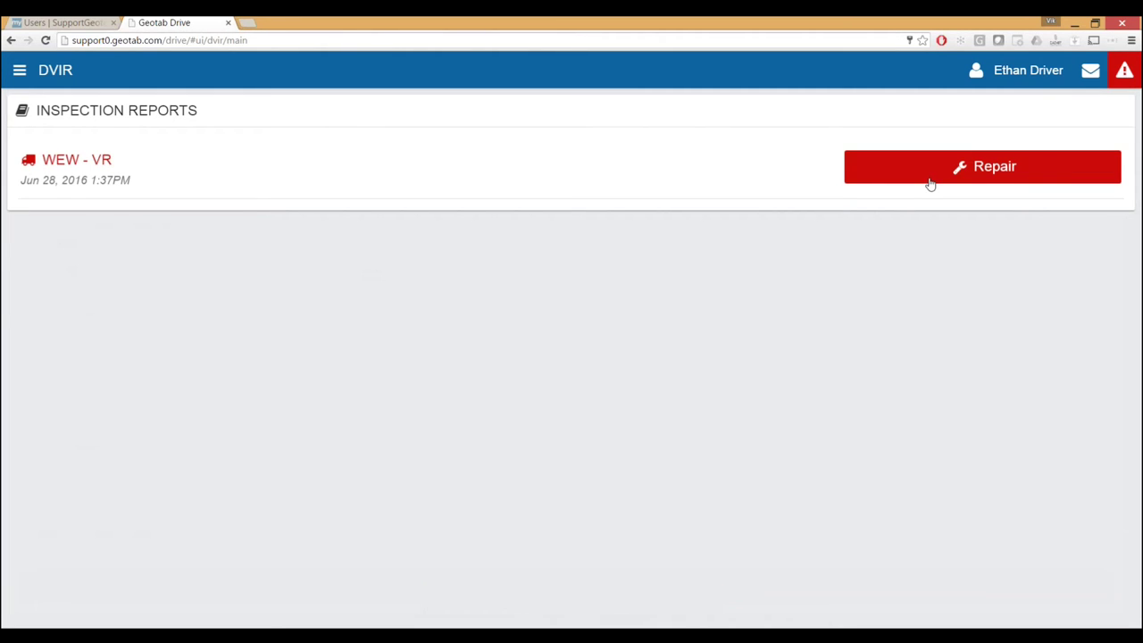
- Mark the WEW - VR brake defect as repaired or not necessary, with the remark "Repair made"
left_click(658, 178)
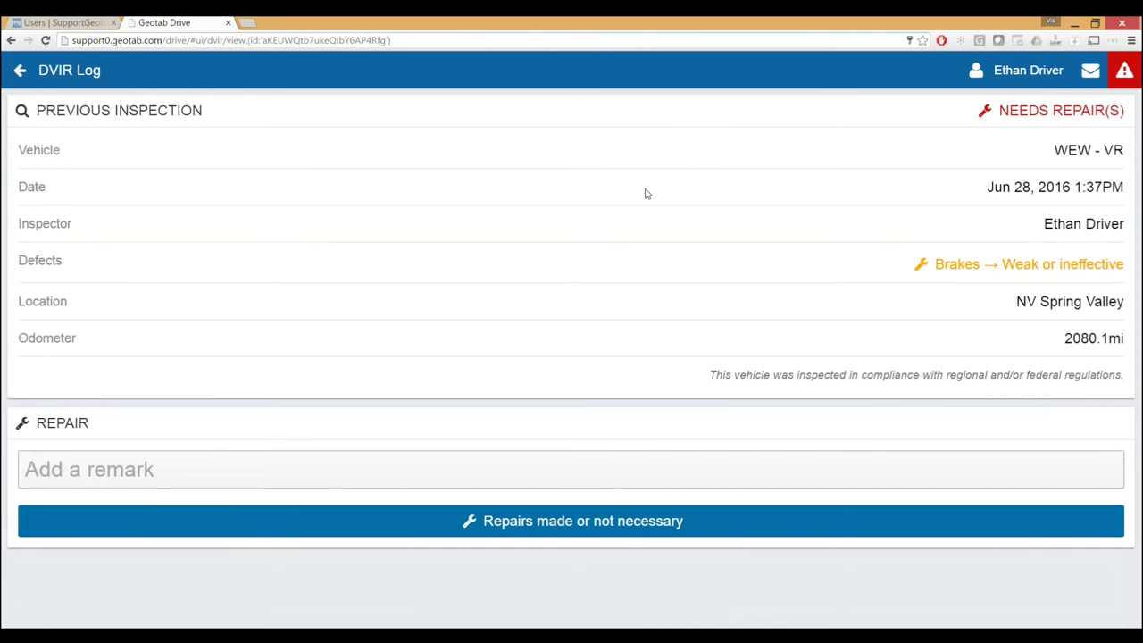
left_click(533, 478)
type("R")
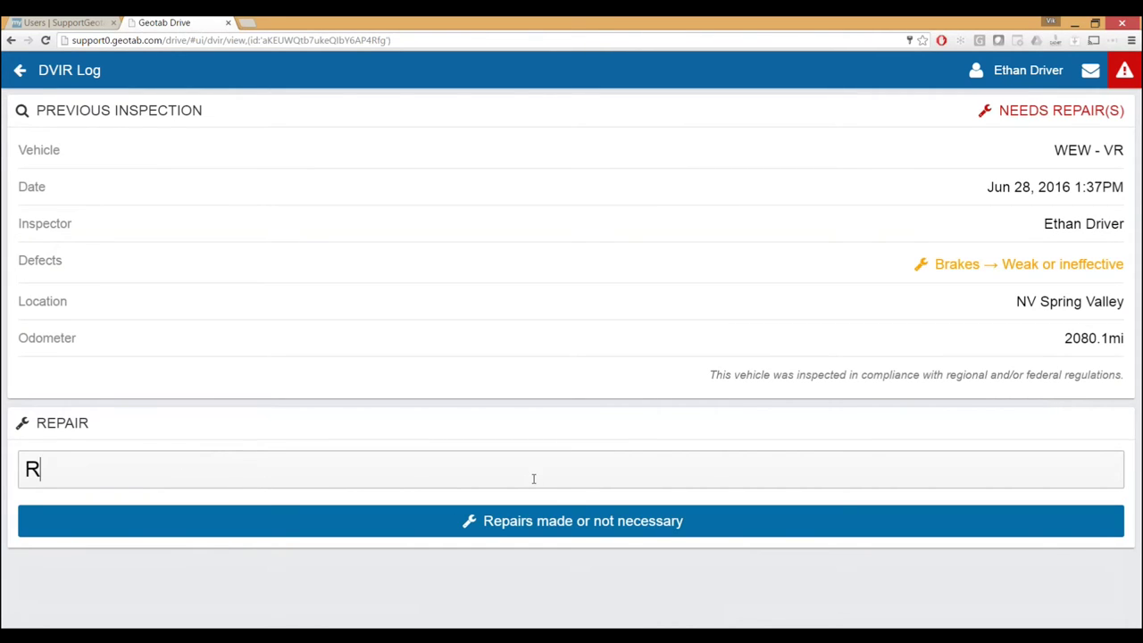
type("epair made")
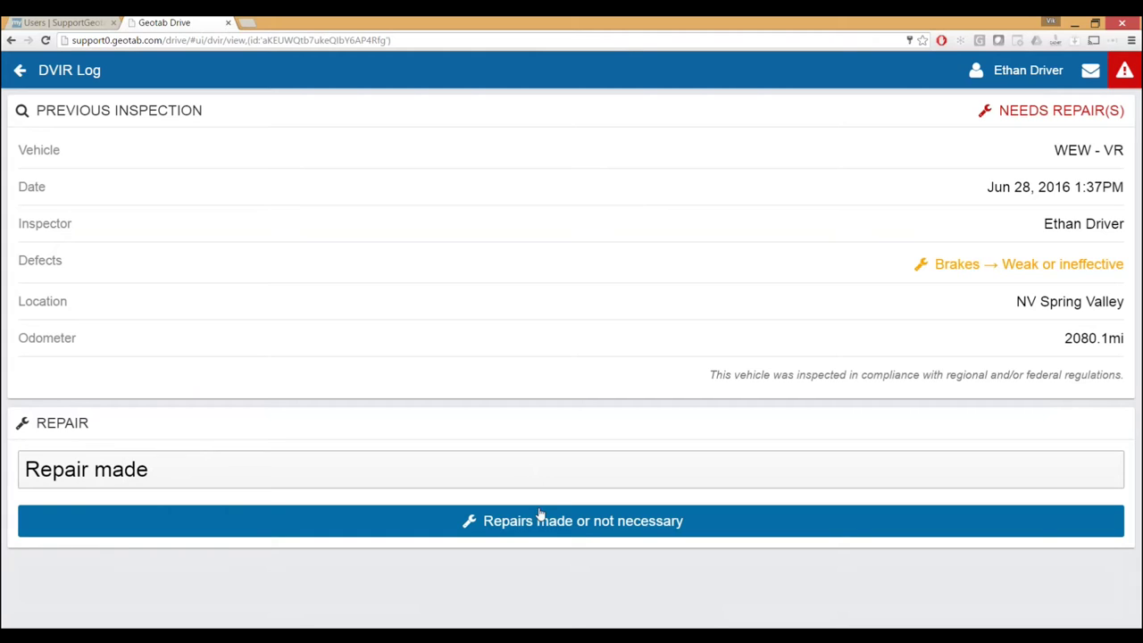
left_click(583, 524)
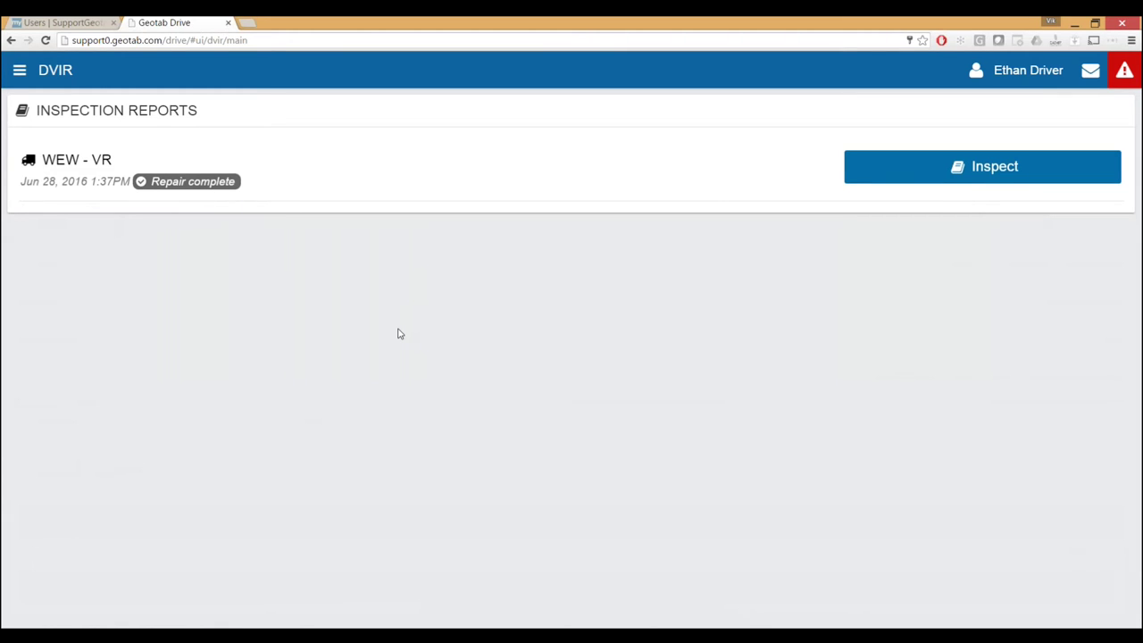
- Certify the repaired WEW - VR as safe to operate and sign a new inspection without defects
left_click(894, 157)
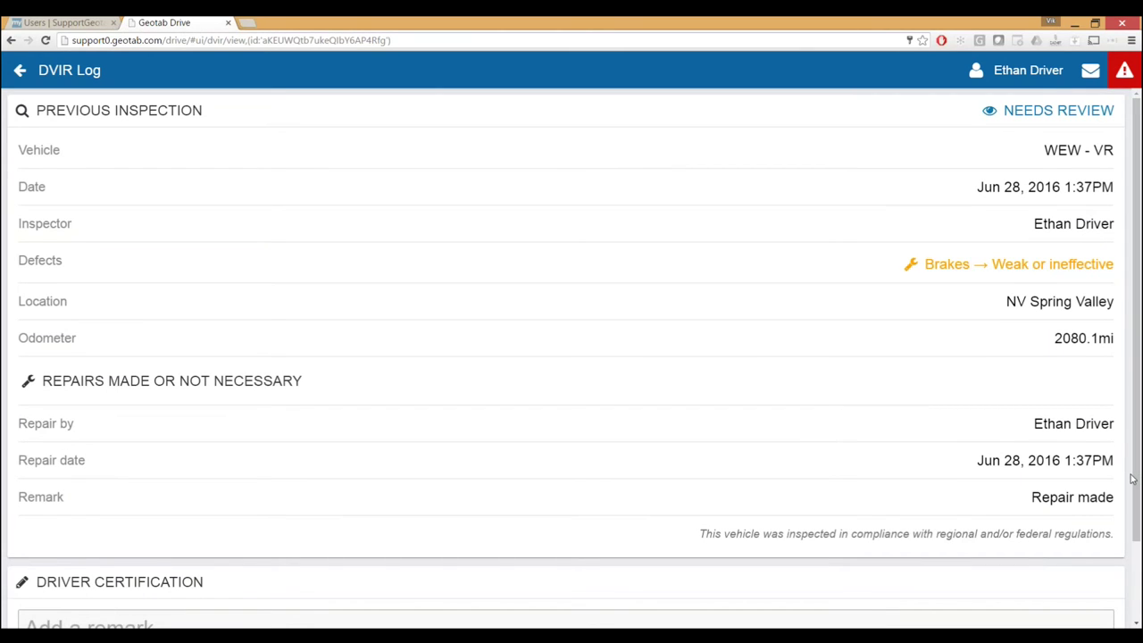
scroll(842, 567, "down", 2)
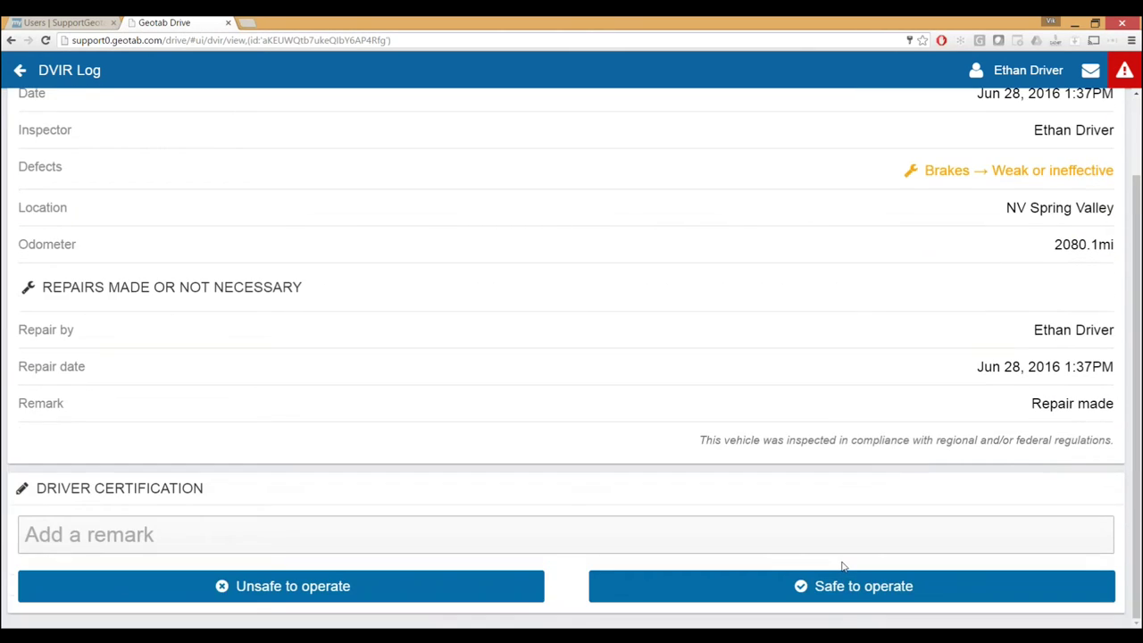
left_click(932, 590)
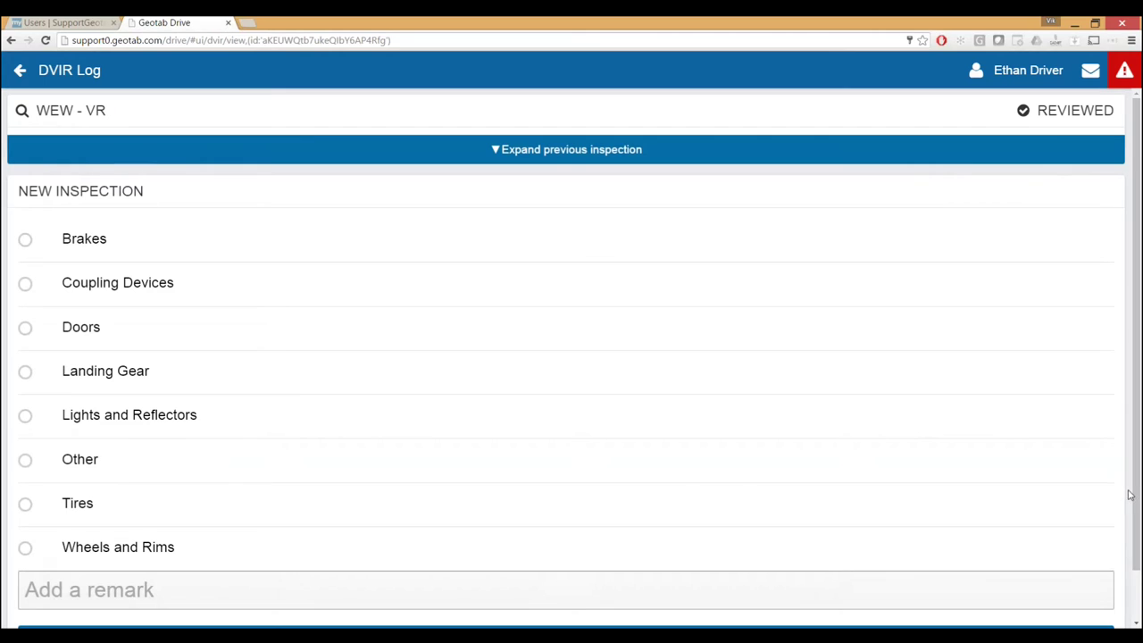
scroll(1137, 542, "down", 1)
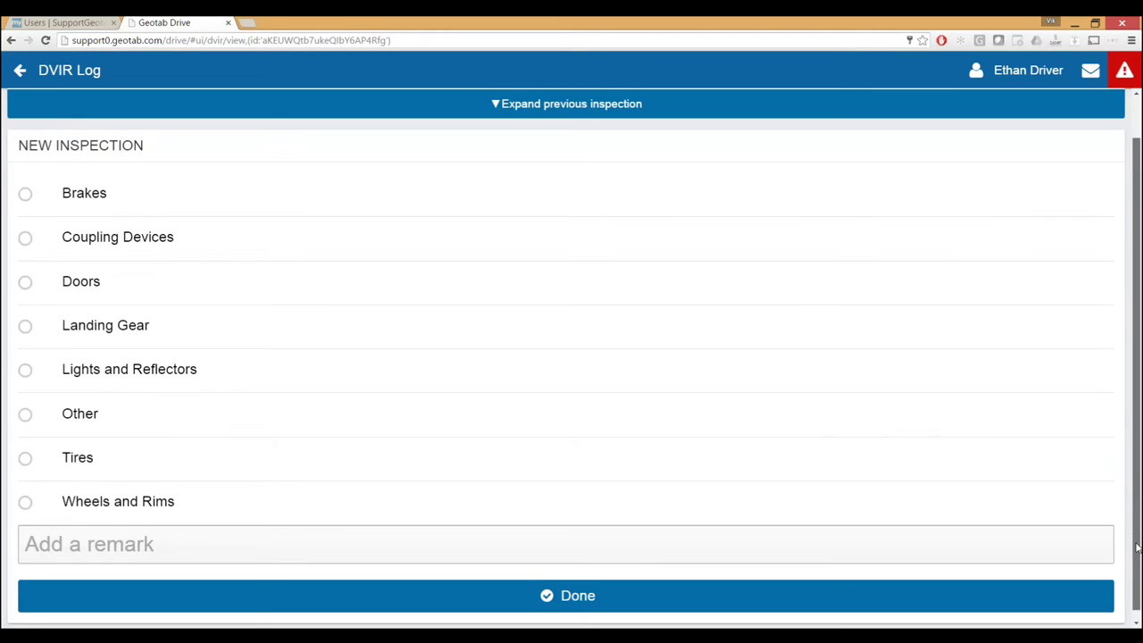
left_click(715, 594)
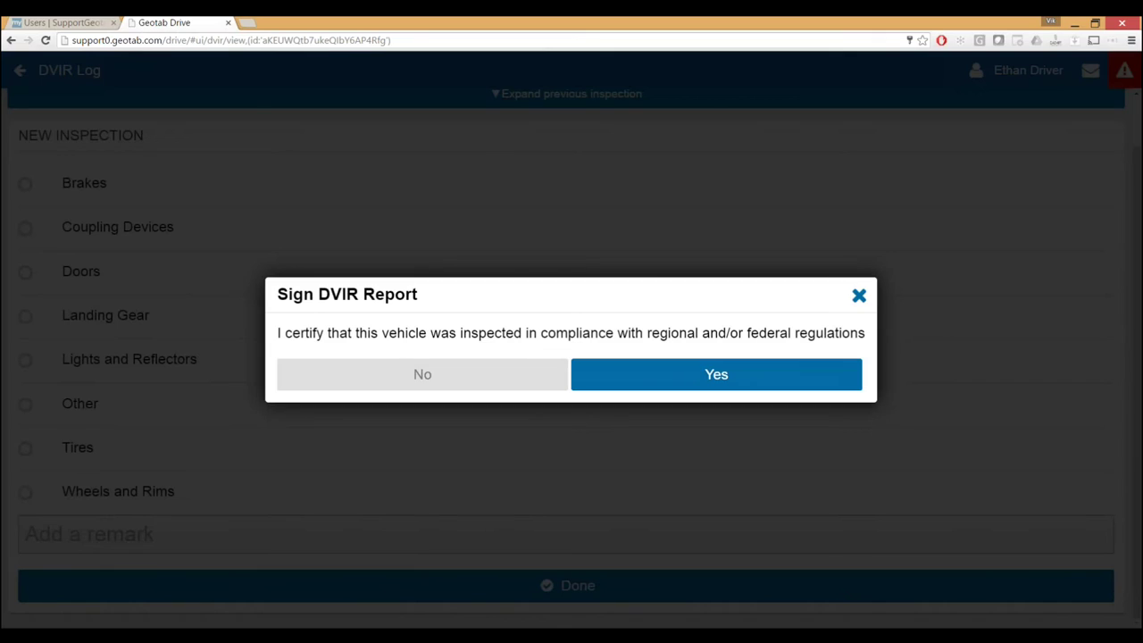
left_click(663, 375)
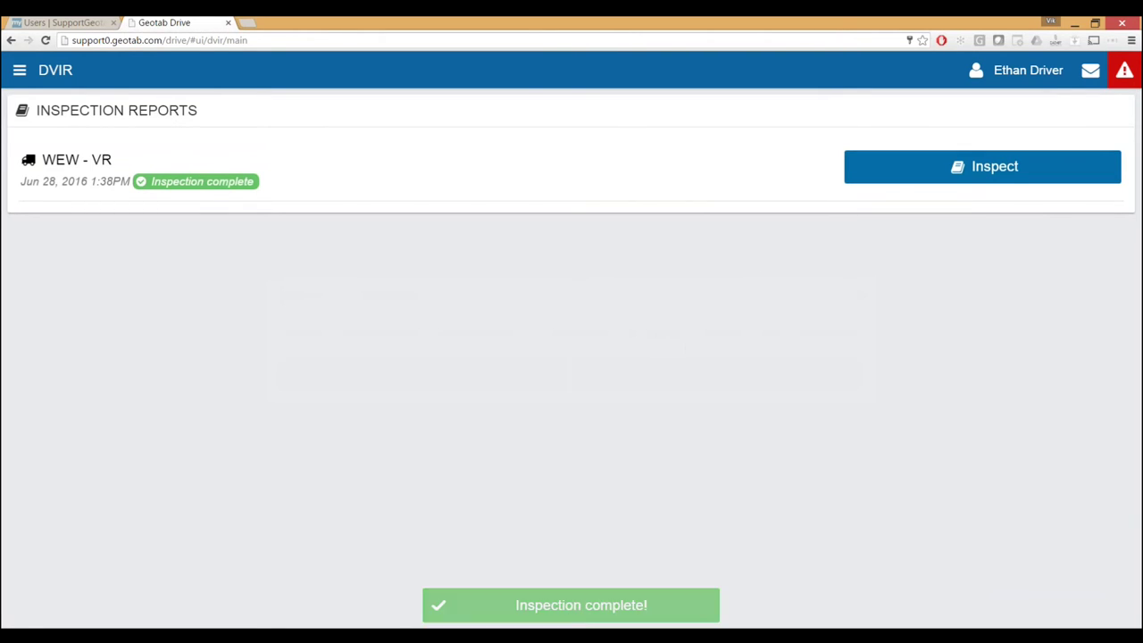
- Certify the defect-free previous inspection of WEW - VR and sign another new inspection with no defects selected
left_click(523, 170)
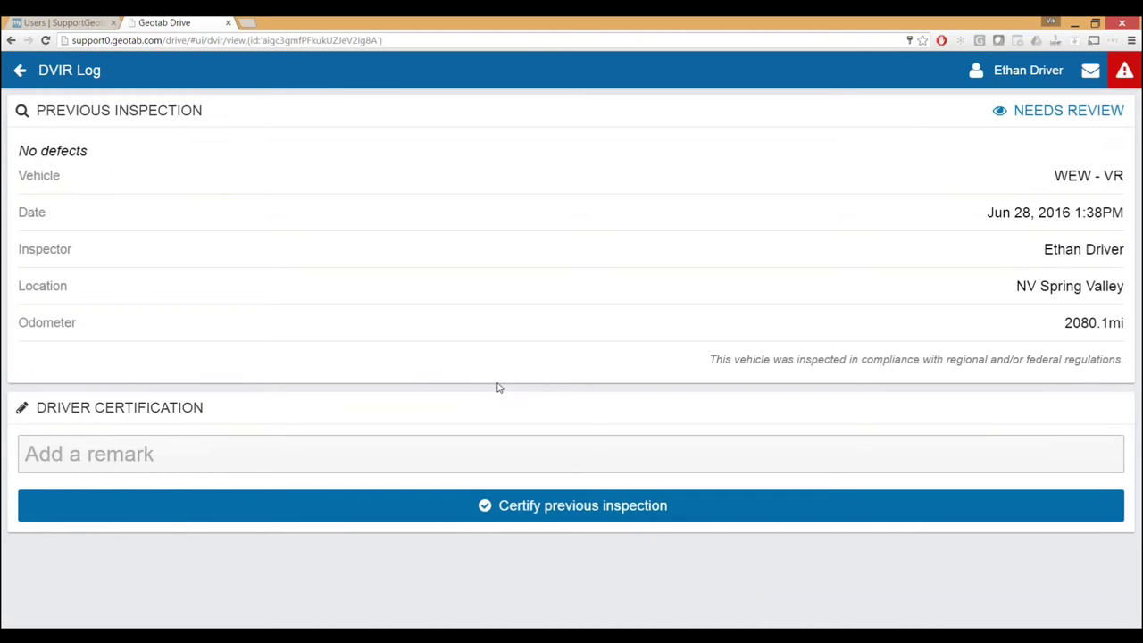
left_click(504, 506)
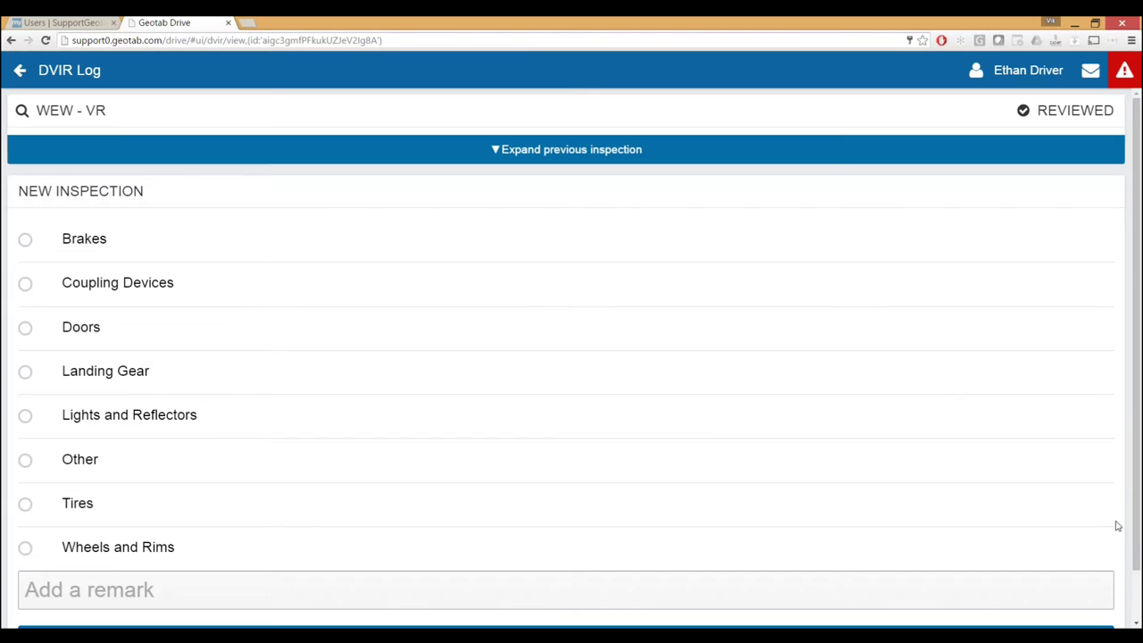
scroll(1132, 551, "down", 1)
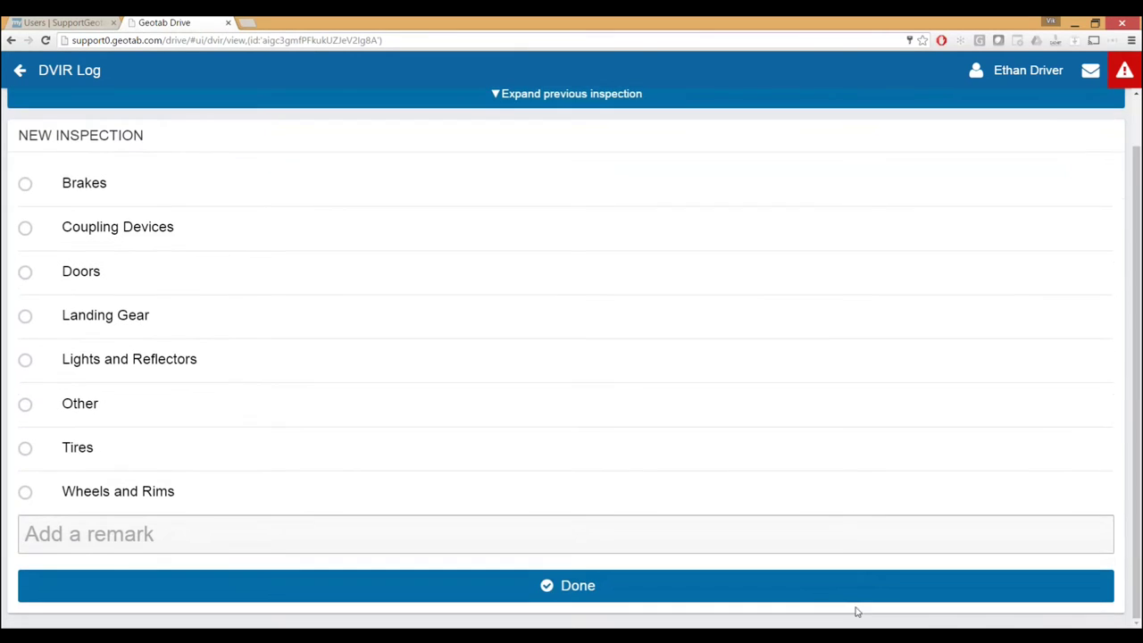
left_click(899, 587)
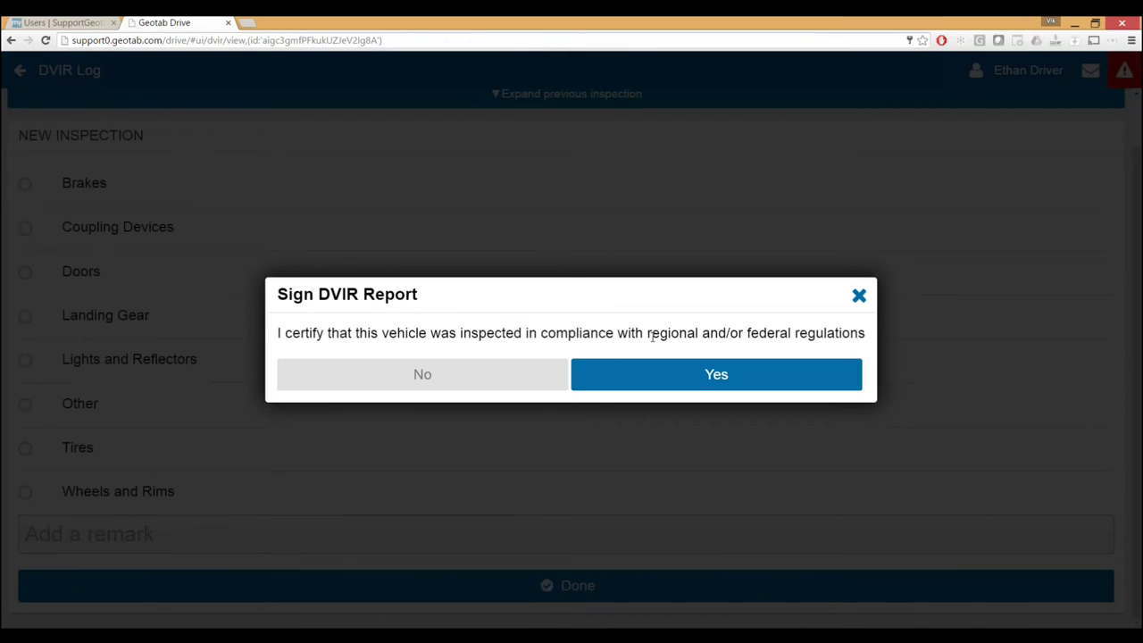
key("Return")
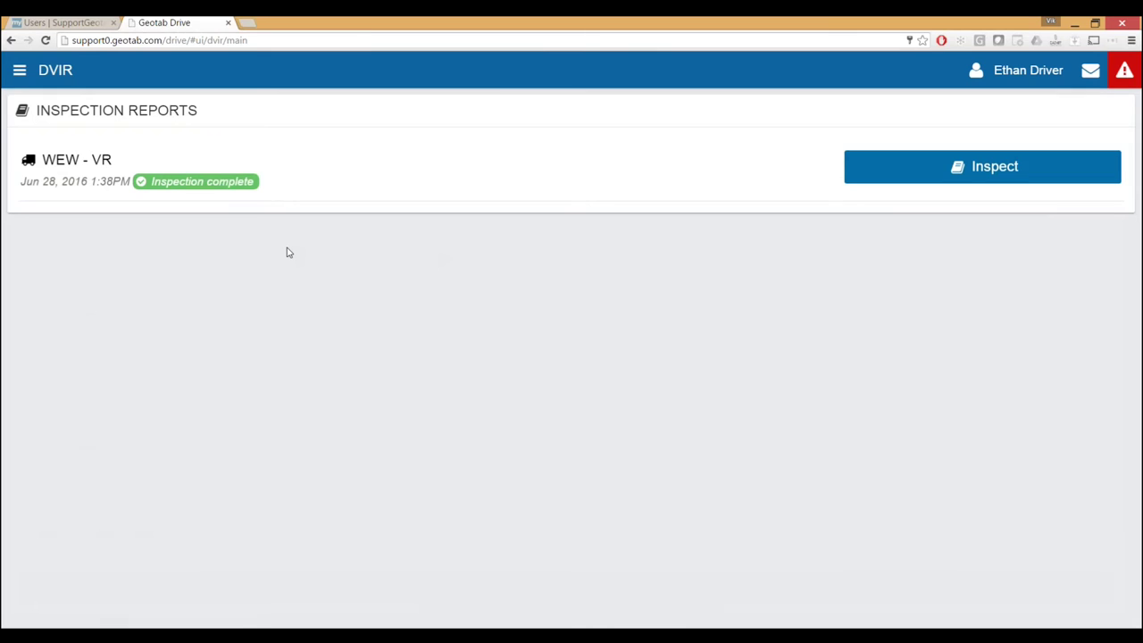
- Leave the DVIR inspection reports and open the HOS options with the driver's exemptions
key("alt+Left")
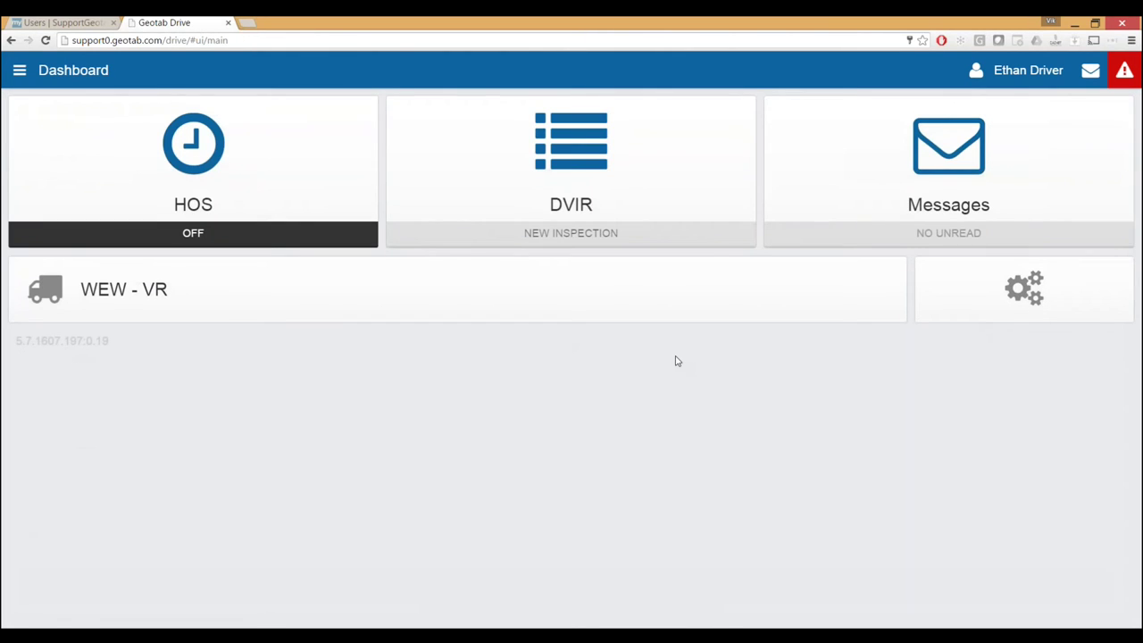
left_click(294, 169)
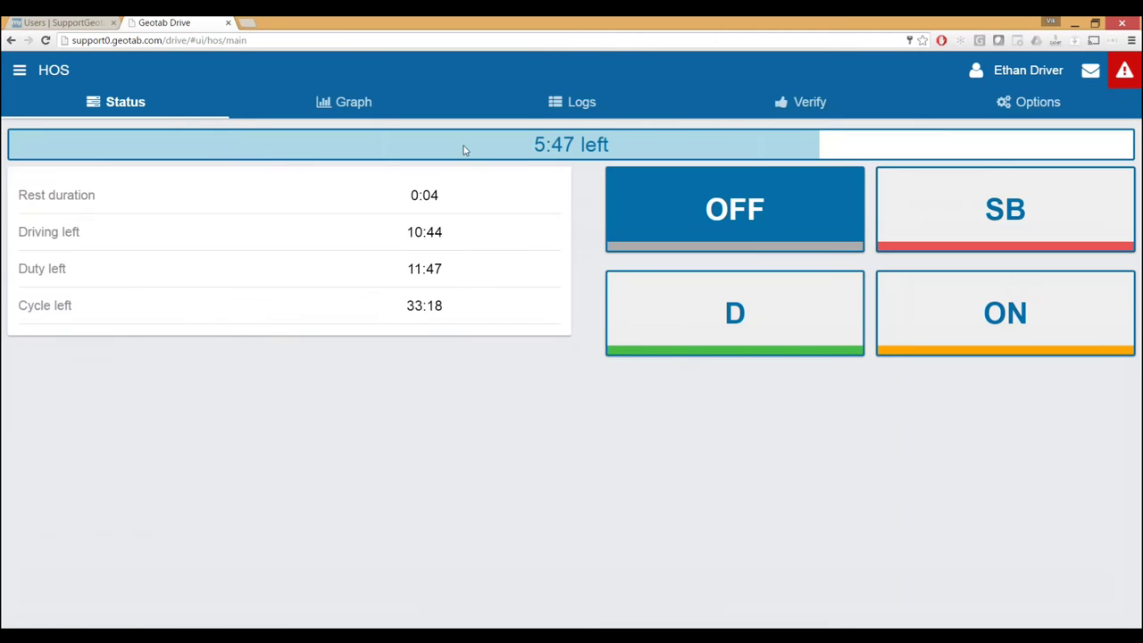
left_click(976, 105)
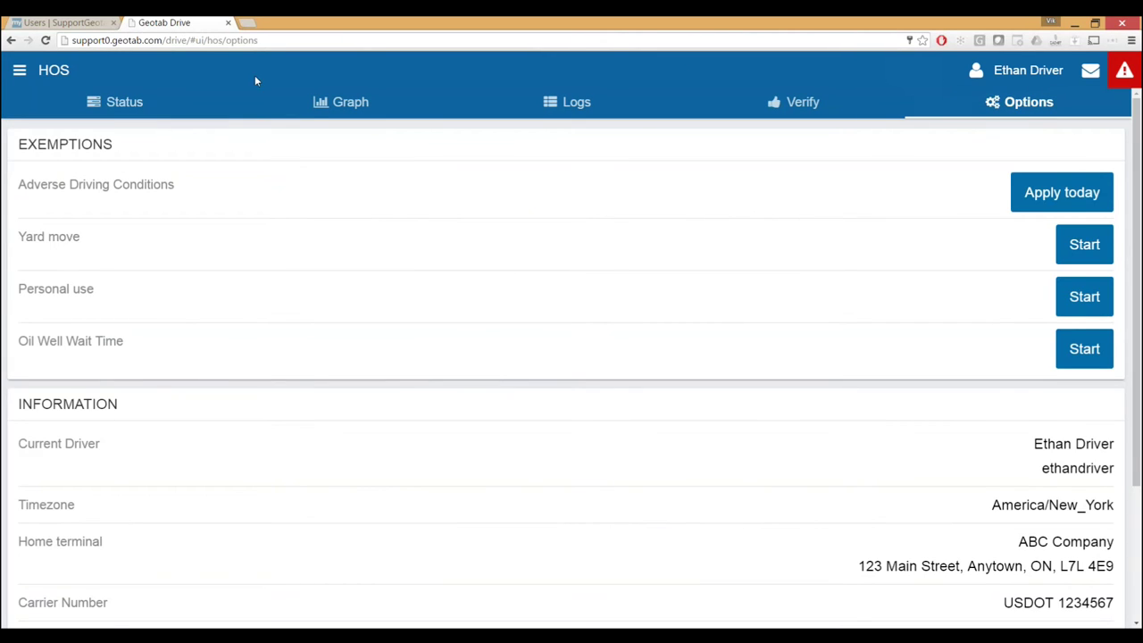
- Switch to MyGeotab and review the Hours of Service settings in the Drive App user's options
left_click(78, 21)
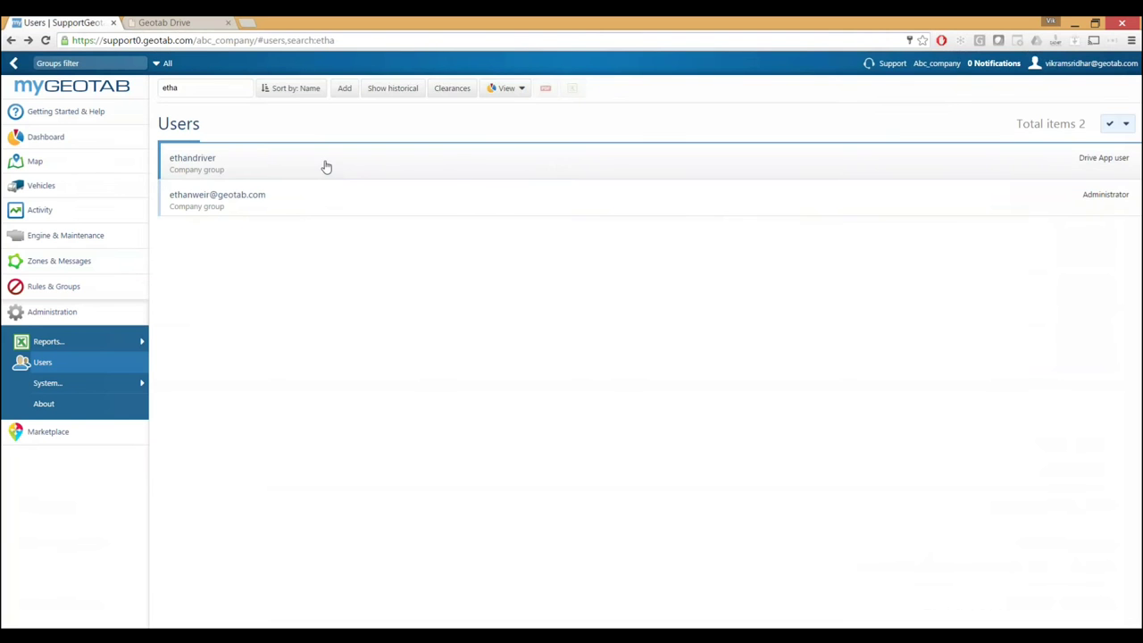
left_click(325, 165)
left_click(247, 161)
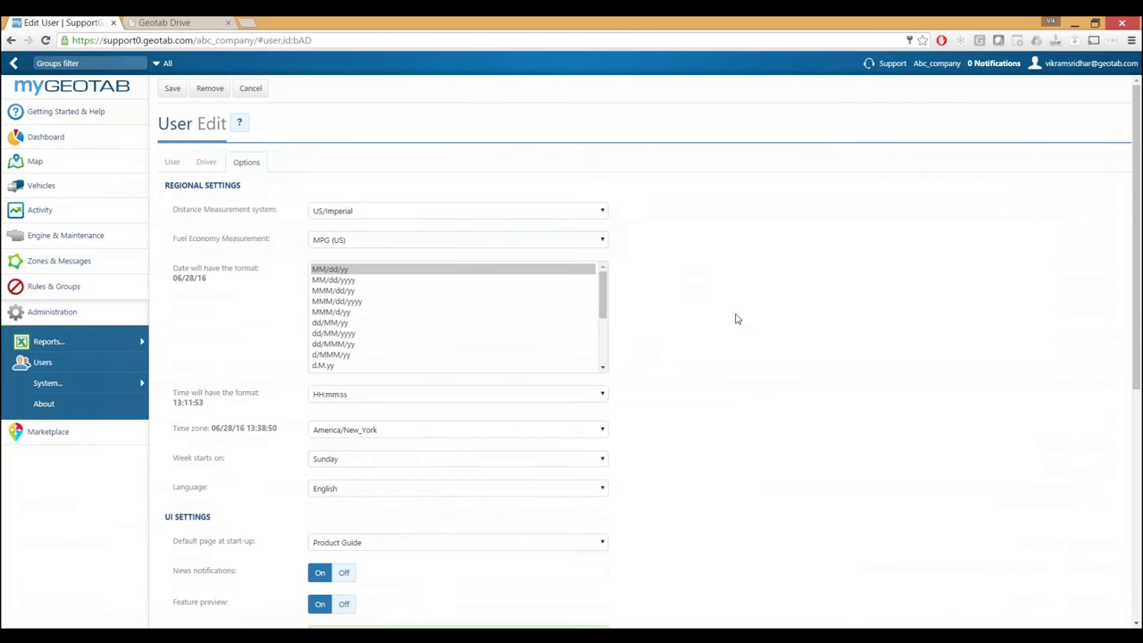
scroll(737, 319, "down", 5)
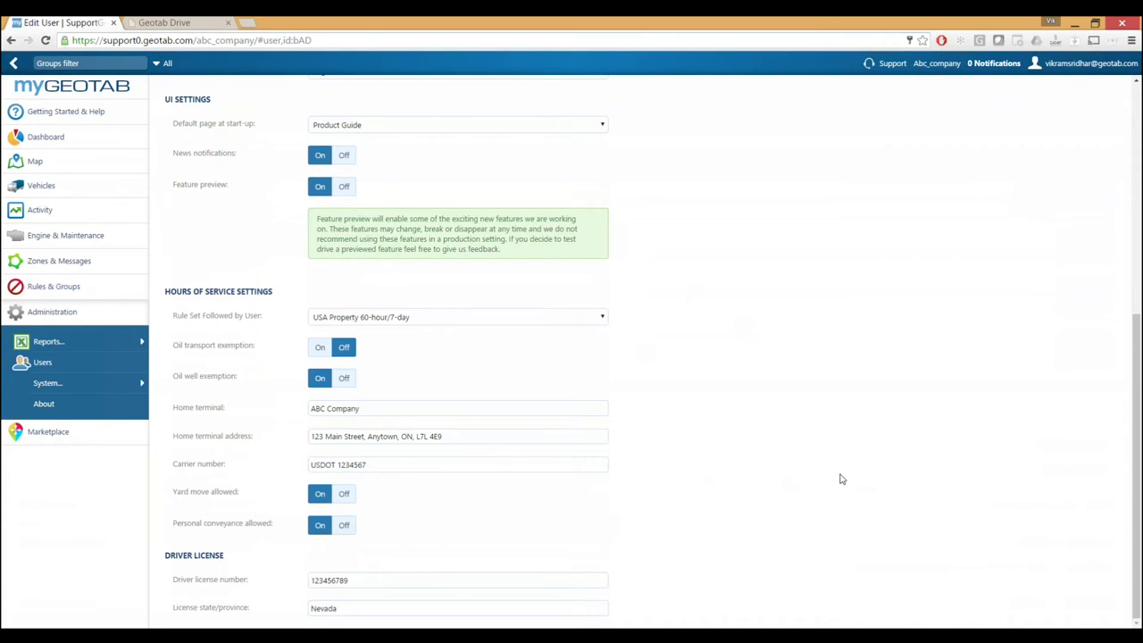
scroll(839, 479, "up", 5)
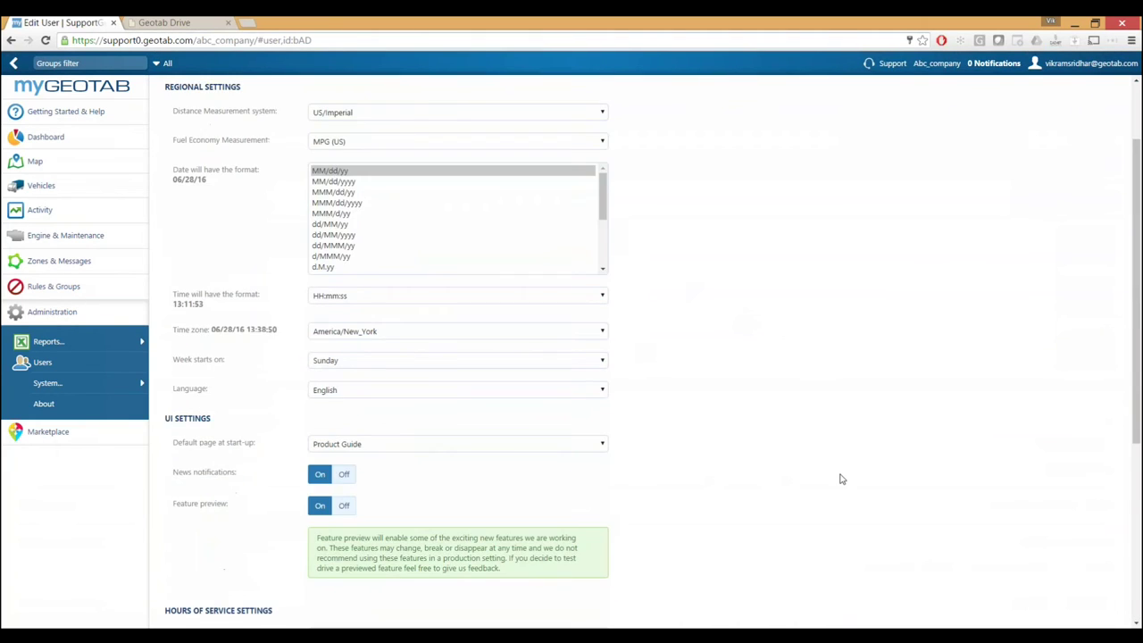
- Switch back to Geotab Drive, start the Oil Well Wait Time exemption and check the HOS status
left_click(208, 23)
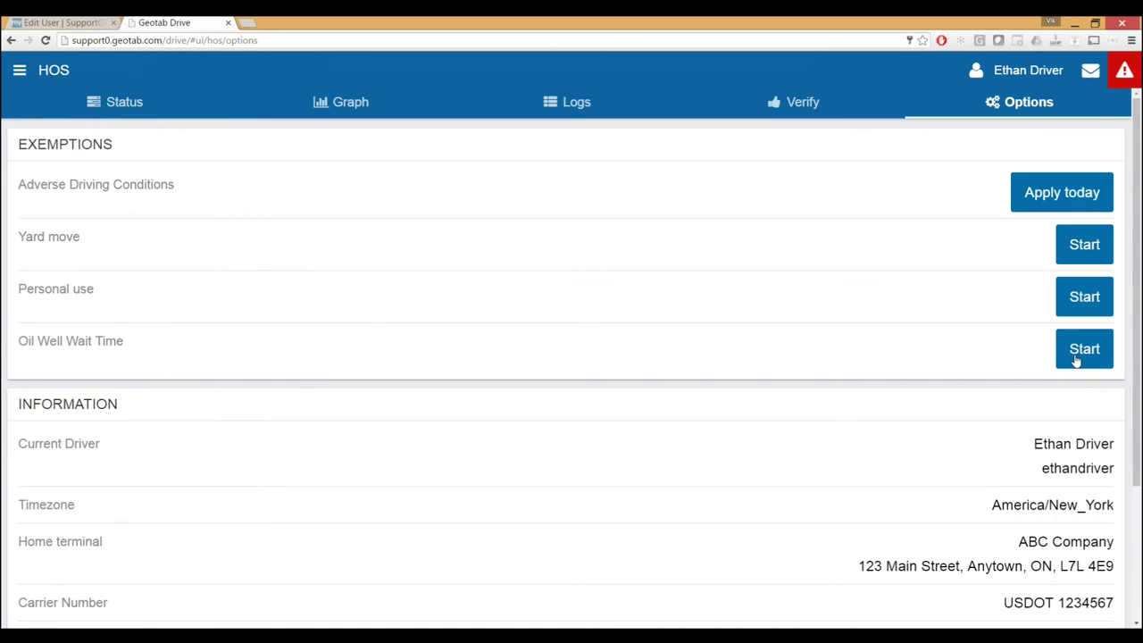
left_click(1108, 345)
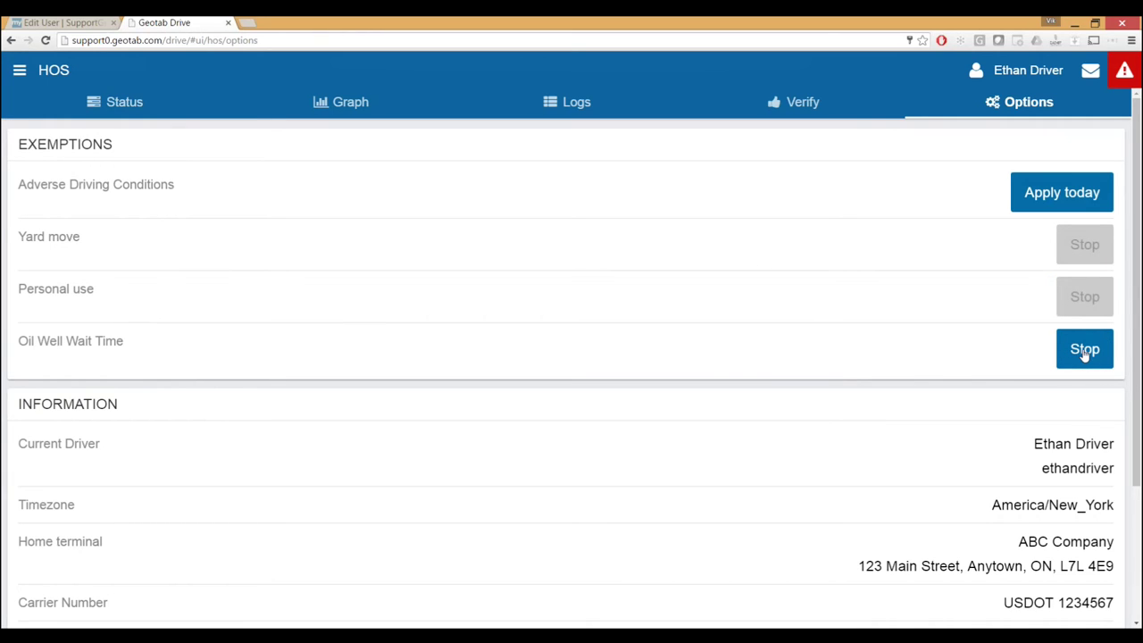
left_click(141, 112)
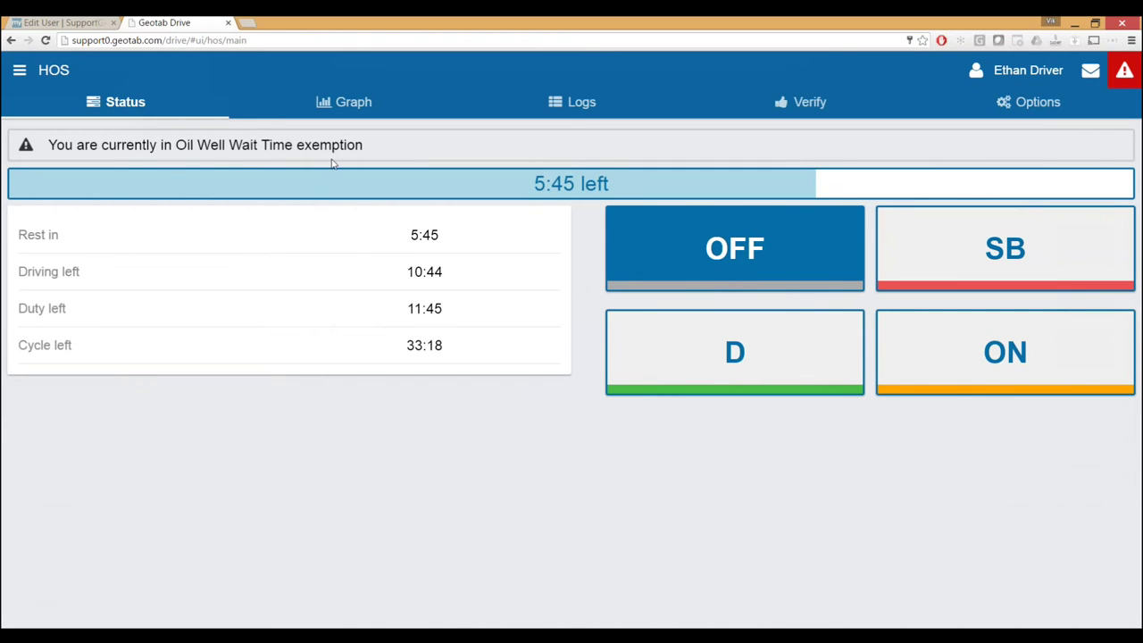
- Review the day's HOS graph and log entries, and return to the duty status overview
left_click(363, 106)
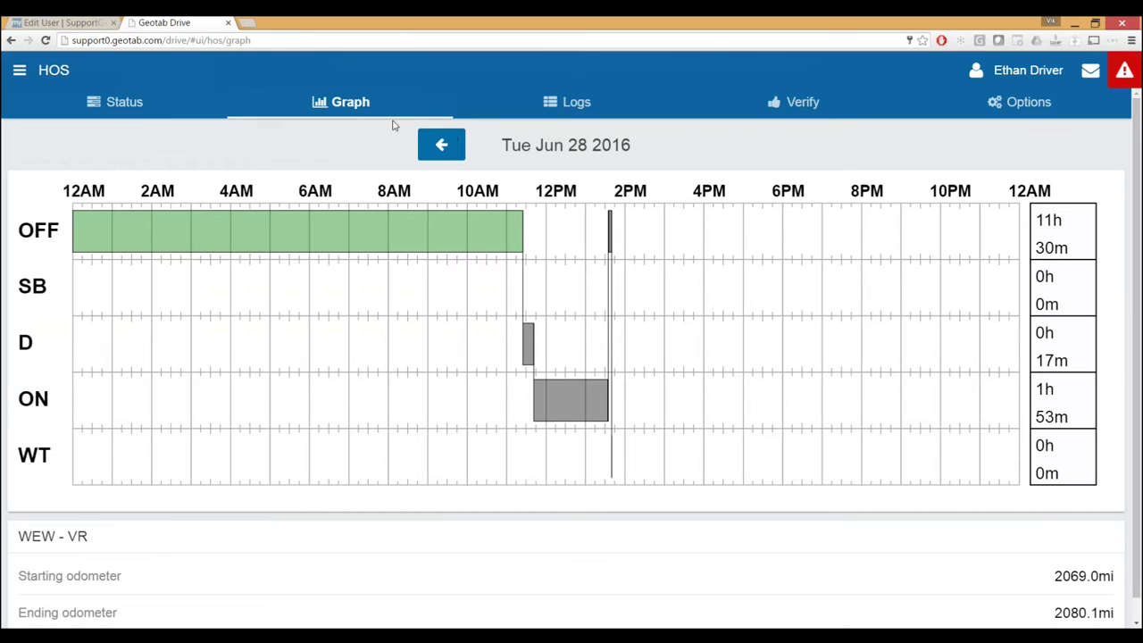
left_click(561, 100)
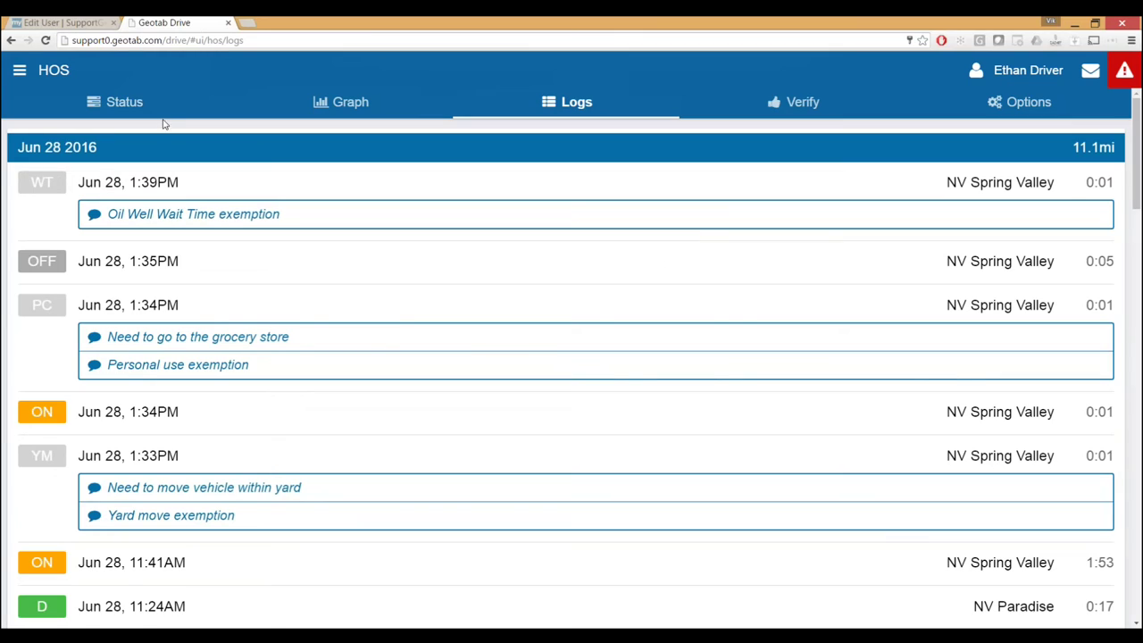
left_click(122, 102)
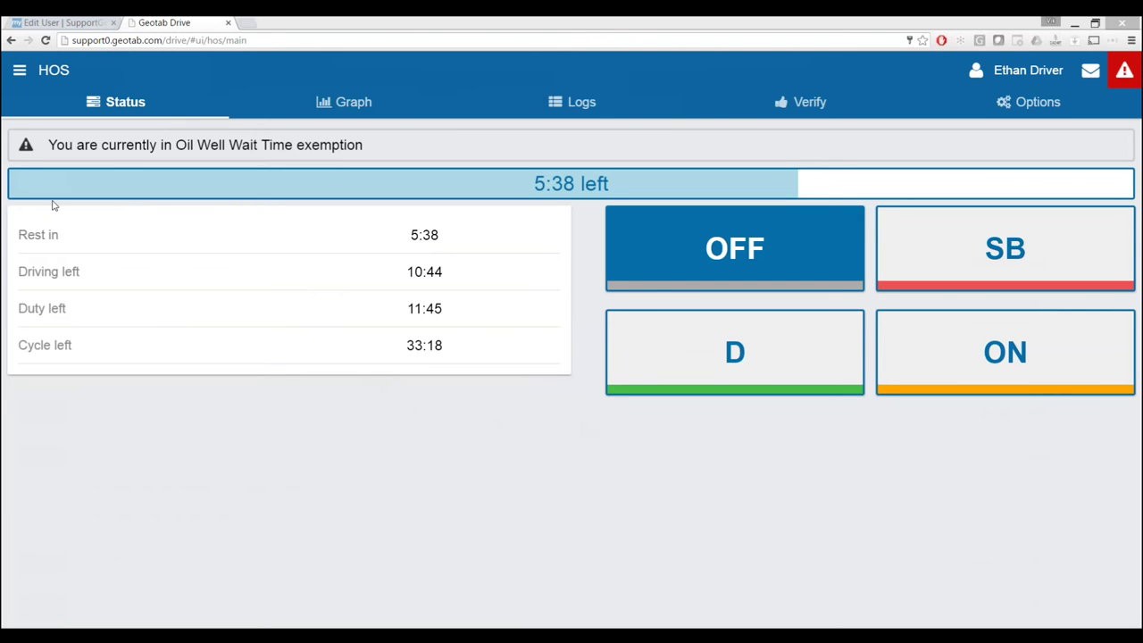
- View the previous WEW - VR inspection in DVIR without certifying it, and return to the dashboard
left_click(39, 72)
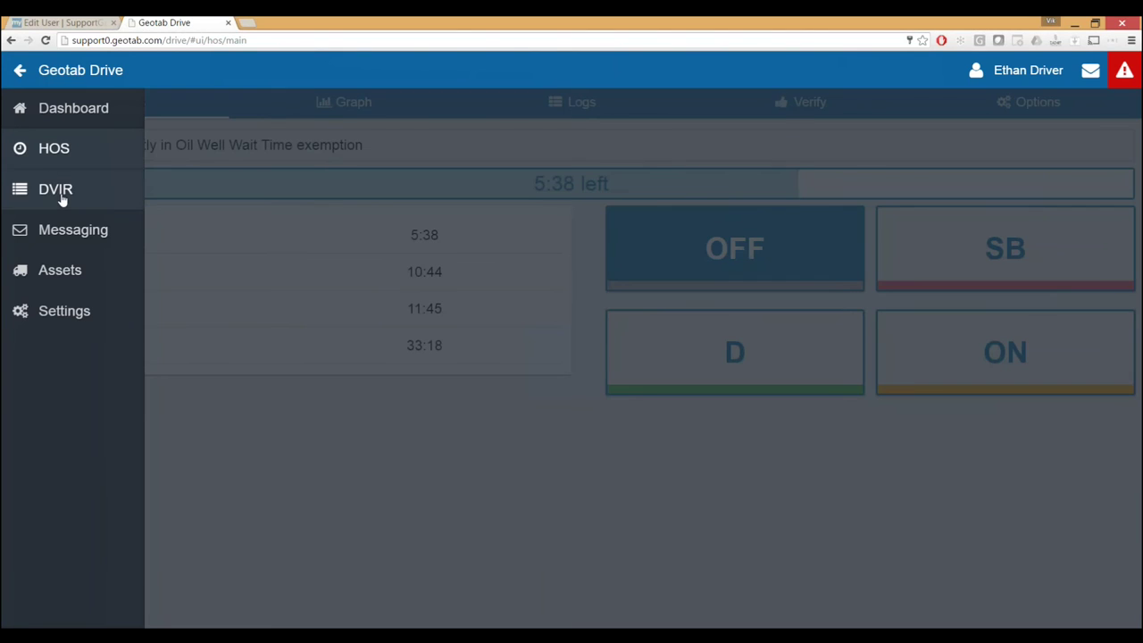
left_click(62, 199)
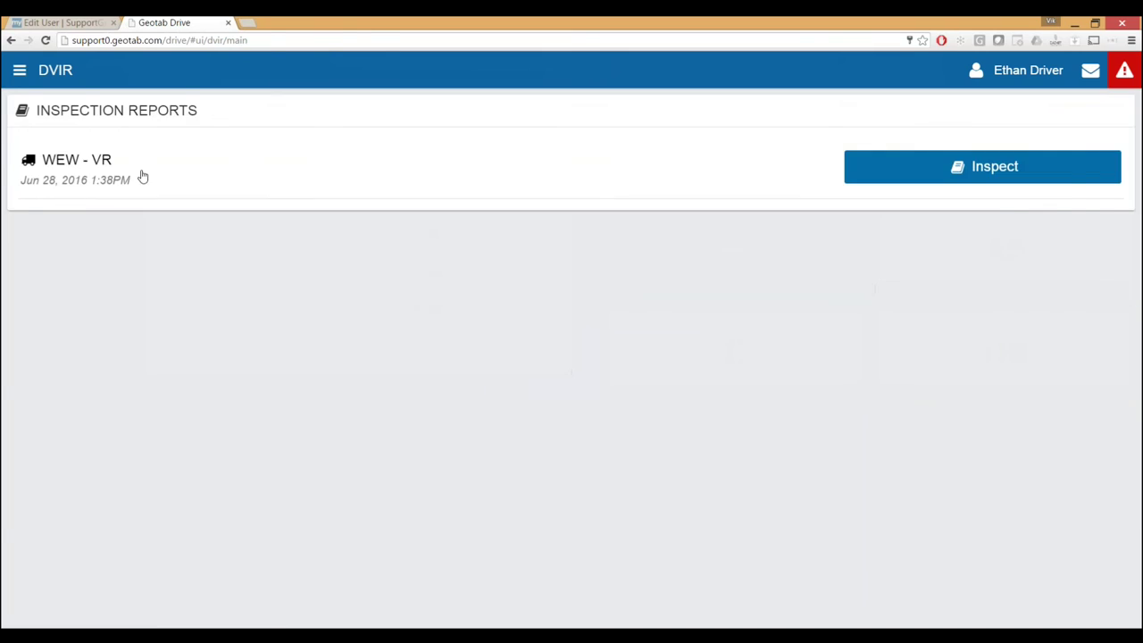
left_click(141, 176)
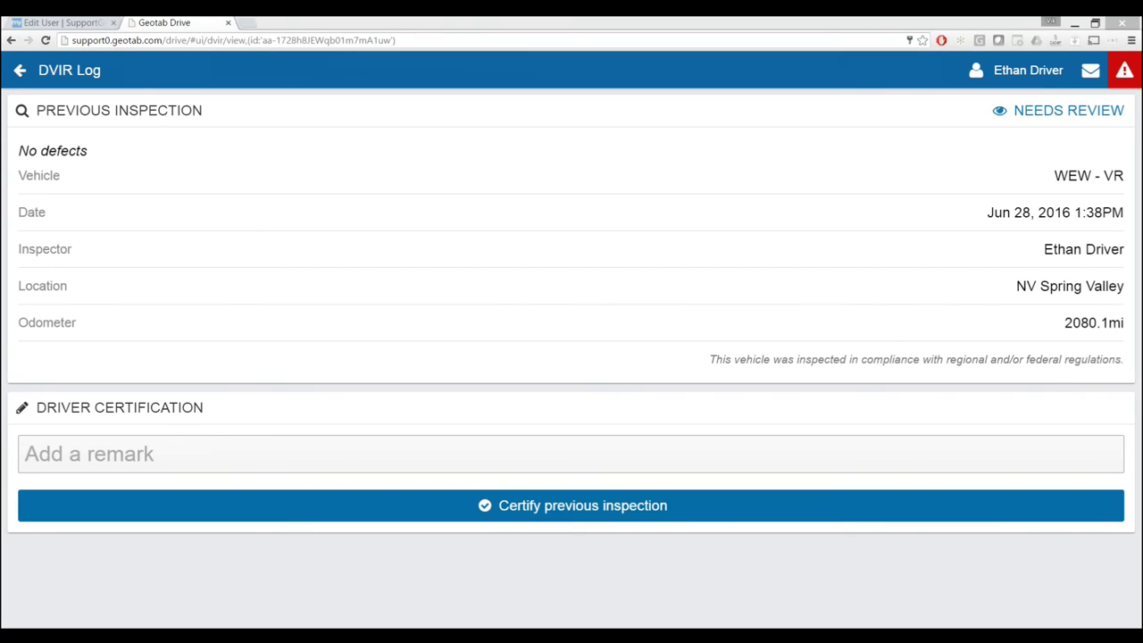
left_click(51, 72)
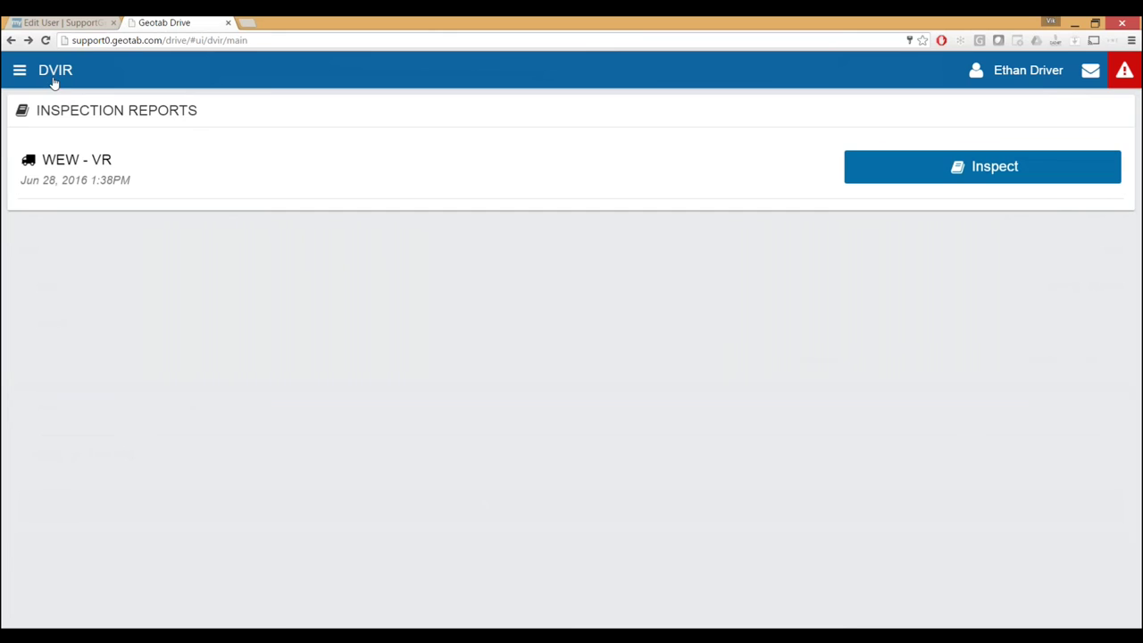
left_click(54, 81)
left_click(80, 122)
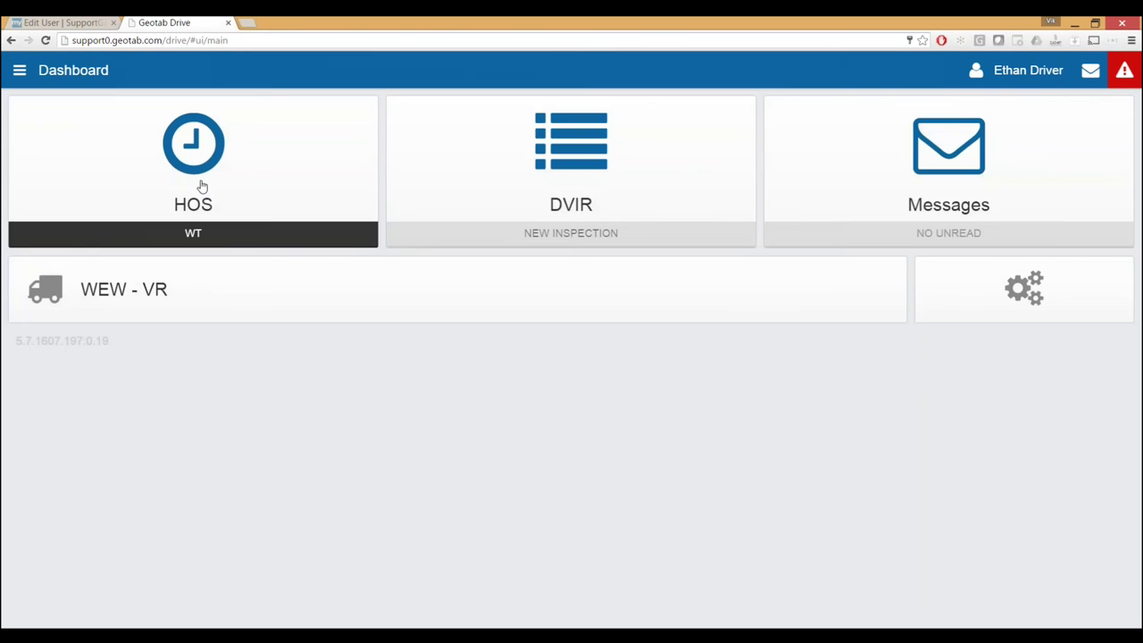
- Open the ELD report for Jun 28 2016 from the HOS options
left_click(202, 186)
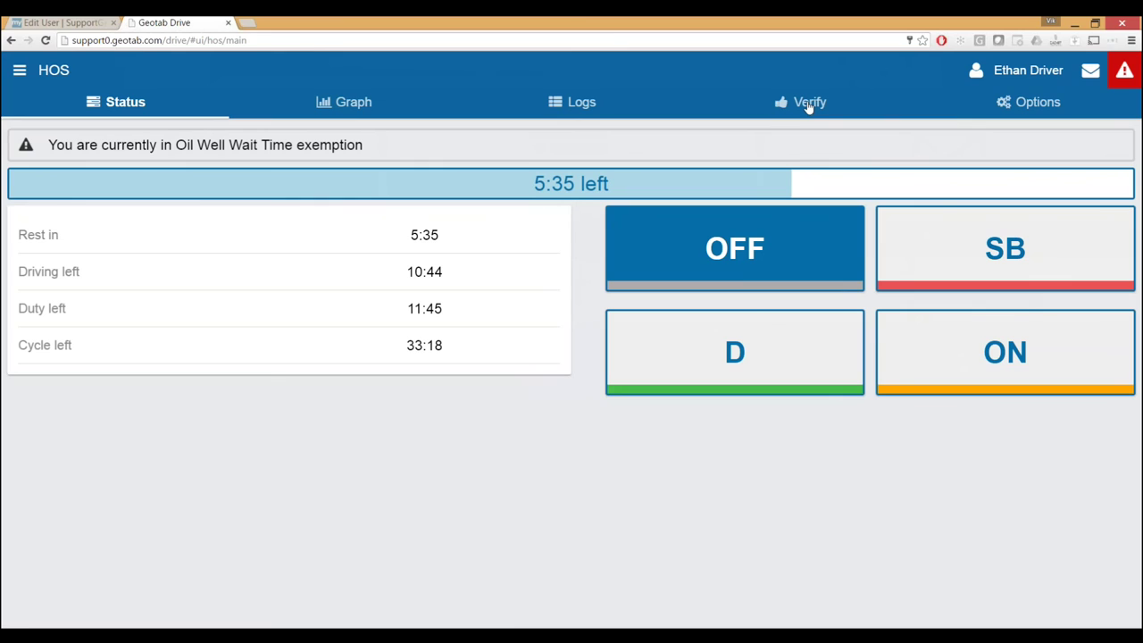
left_click(987, 115)
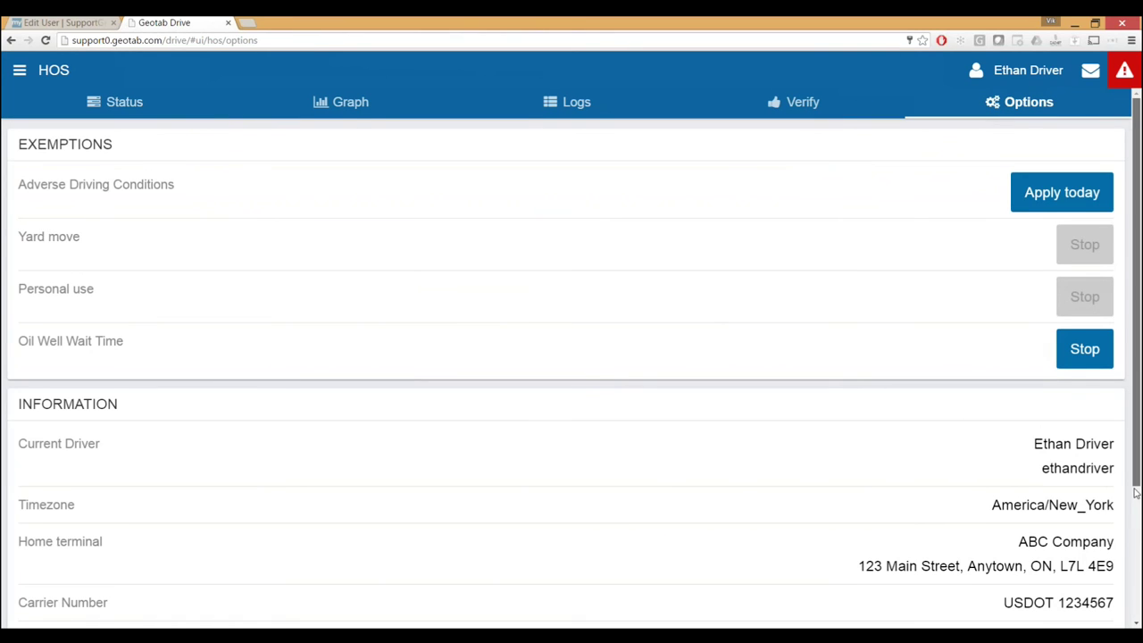
scroll(1136, 493, "down", 3)
left_click(1066, 571)
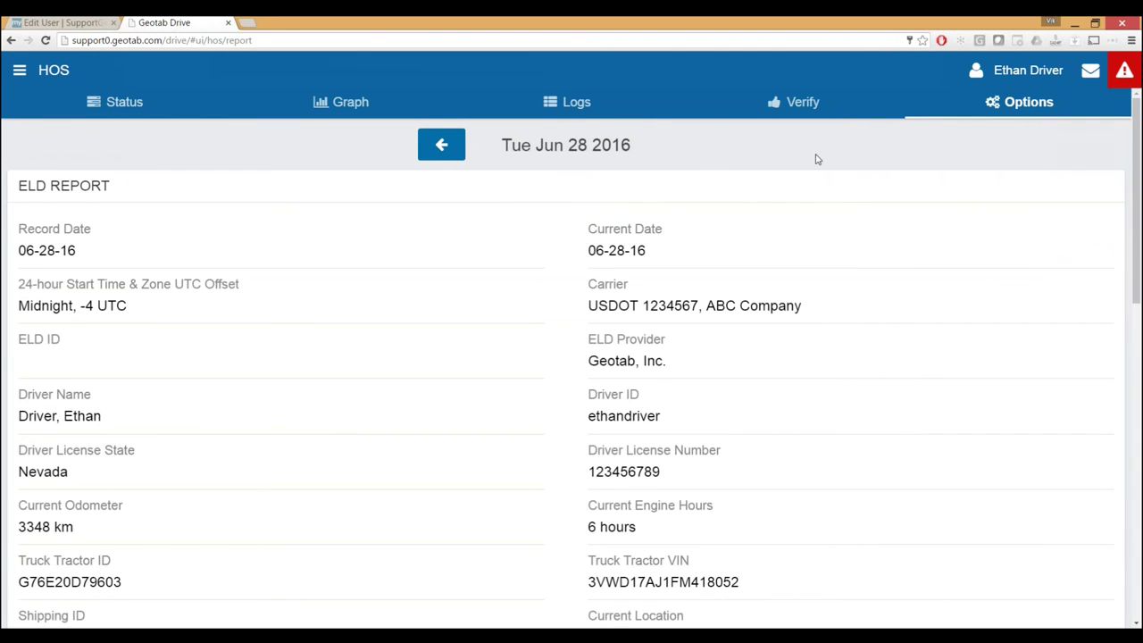
- Examine the ELD report's driver and vehicle details, duty status graph and logs table
scroll(815, 159, "down", 1)
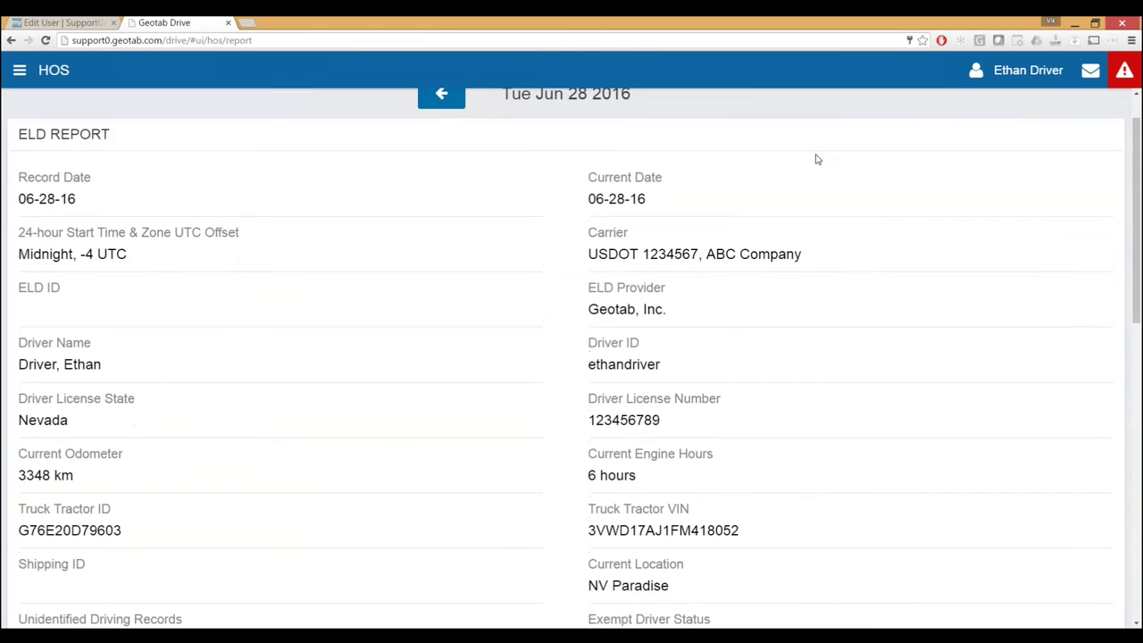
scroll(816, 159, "down", 4)
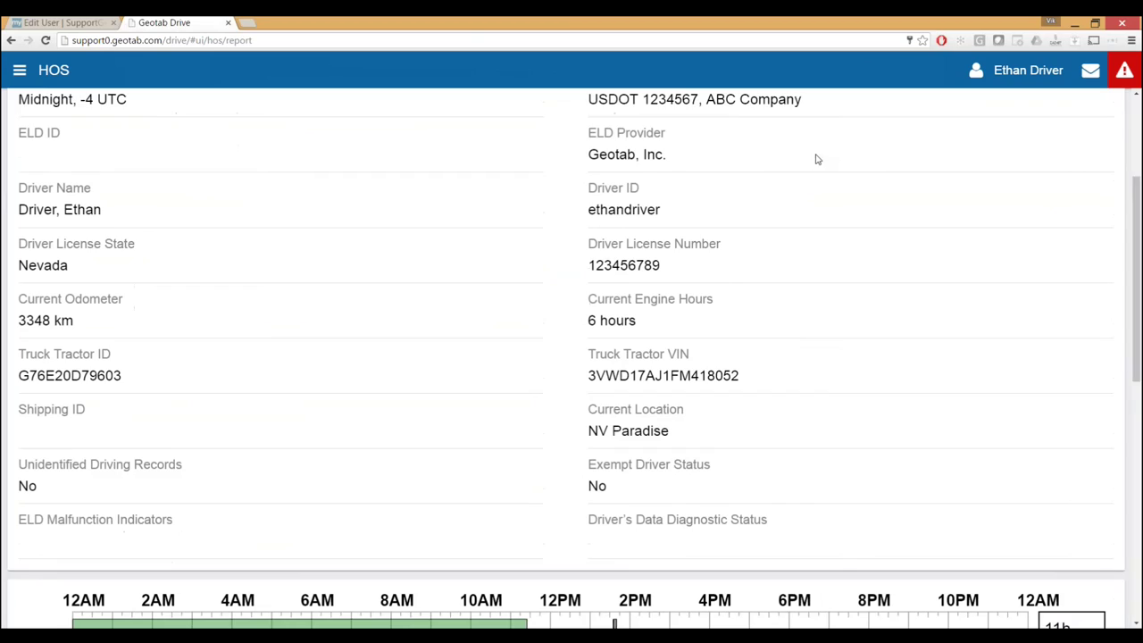
scroll(816, 159, "up", 5)
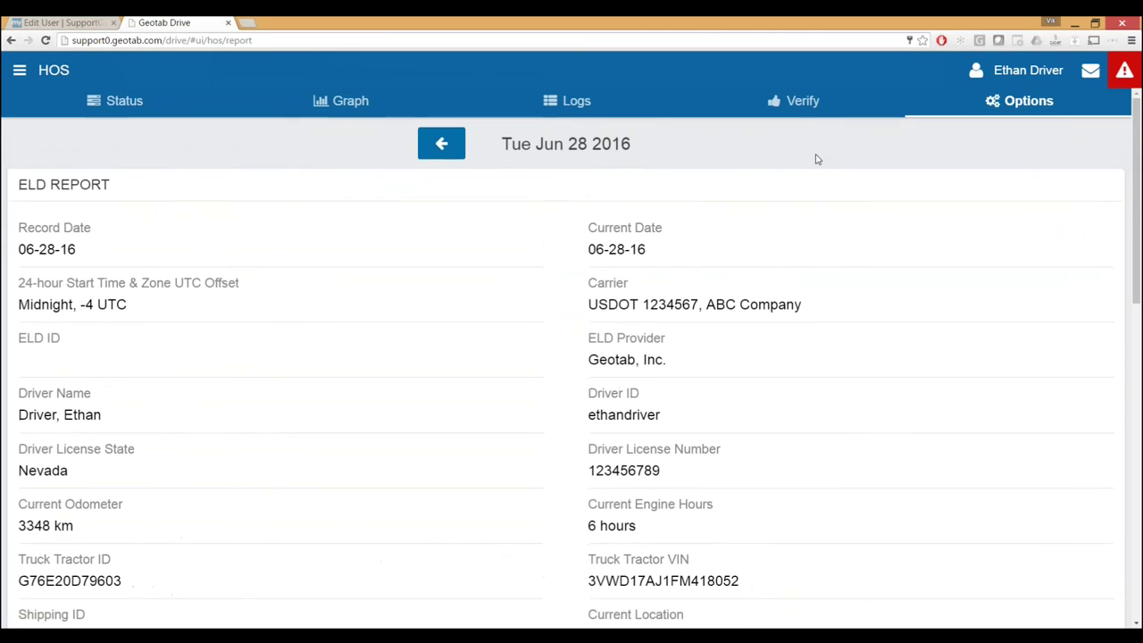
scroll(815, 159, "down", 1)
scroll(814, 159, "up", 1)
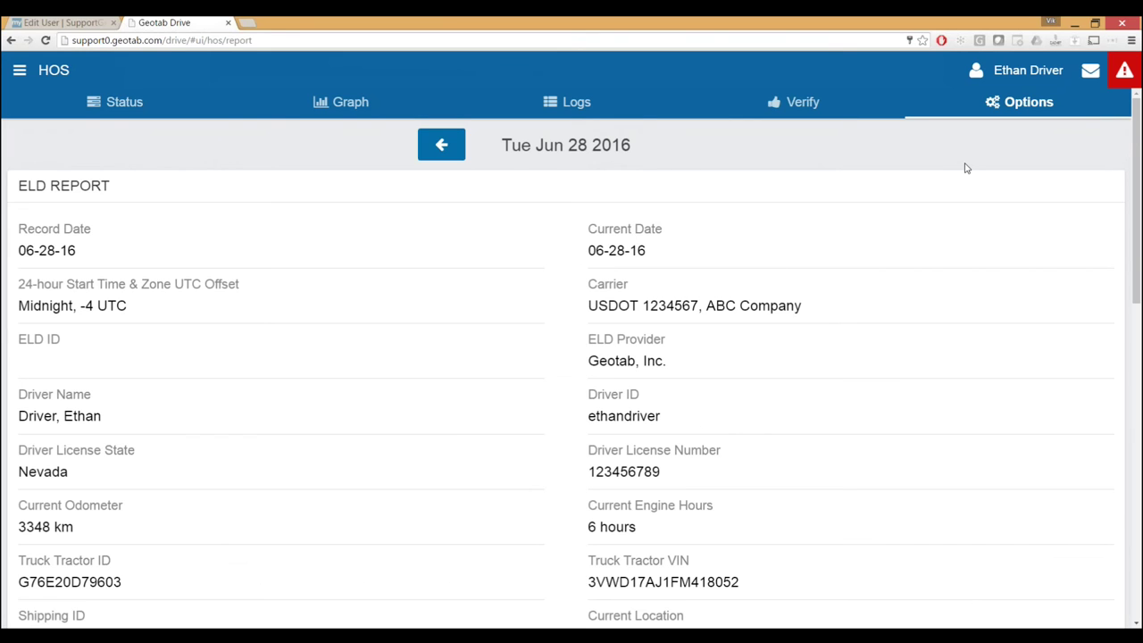
scroll(965, 168, "down", 5)
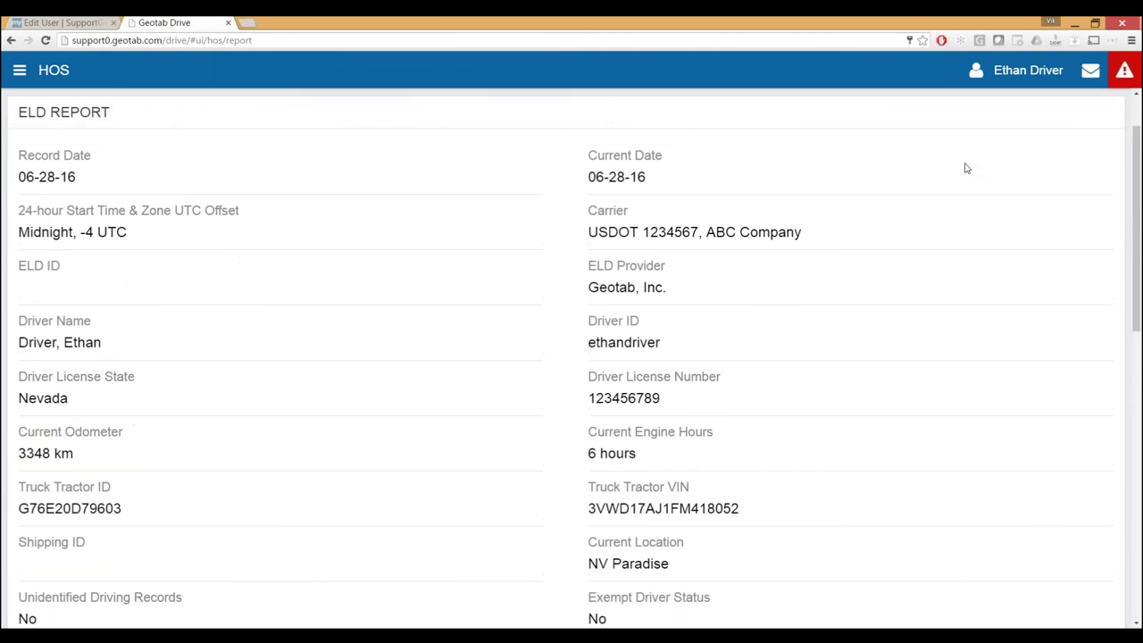
scroll(966, 168, "down", 4)
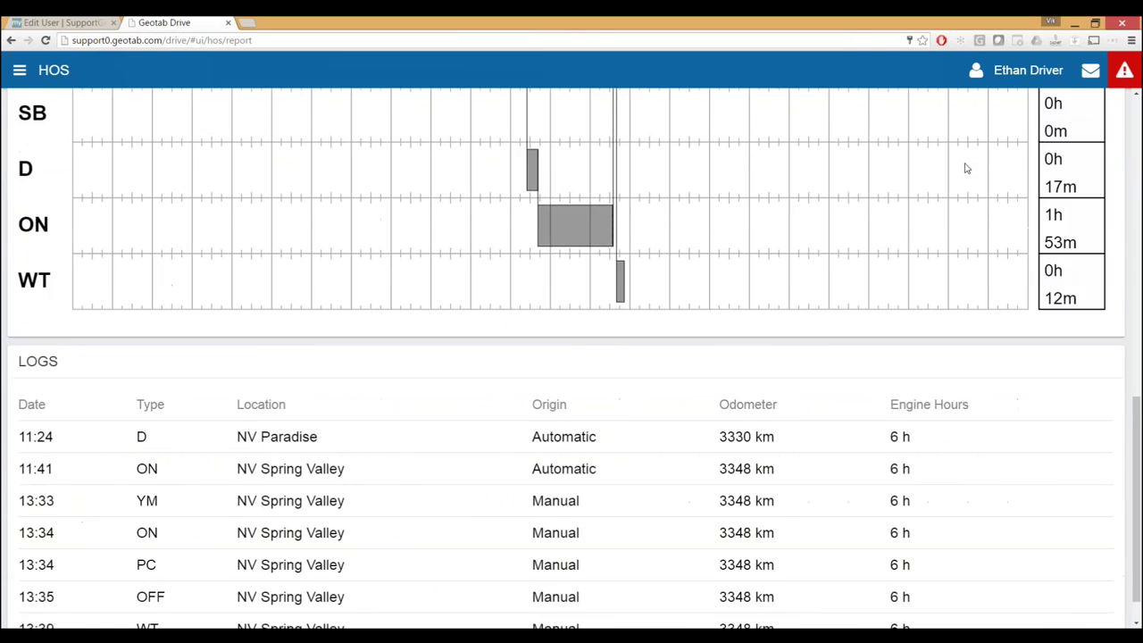
scroll(965, 168, "up", 6)
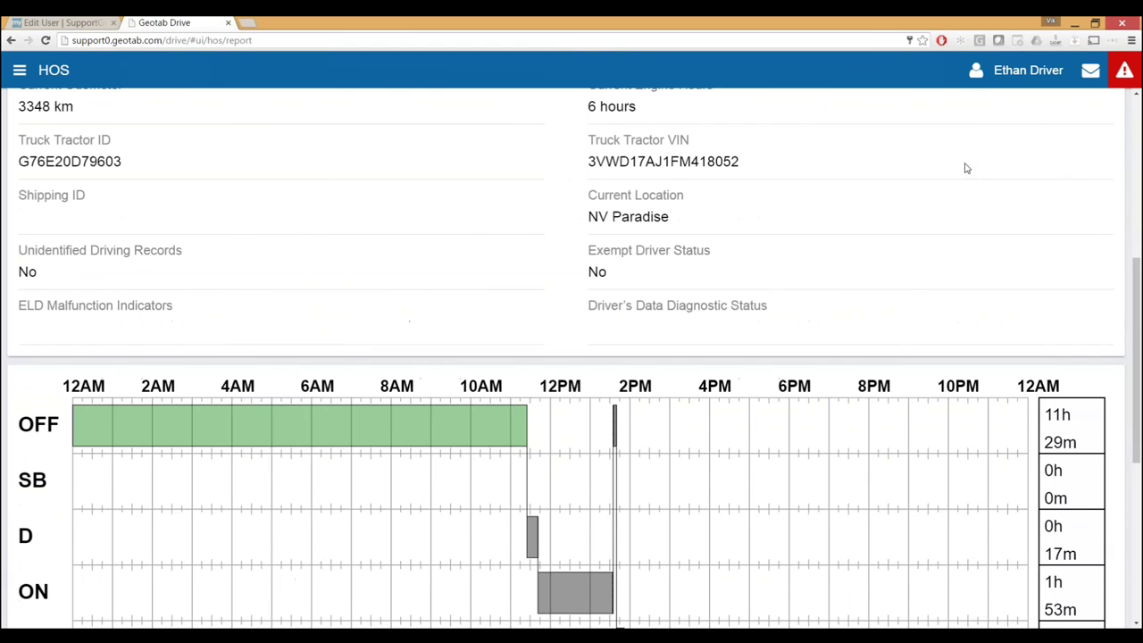
scroll(966, 168, "up", 2)
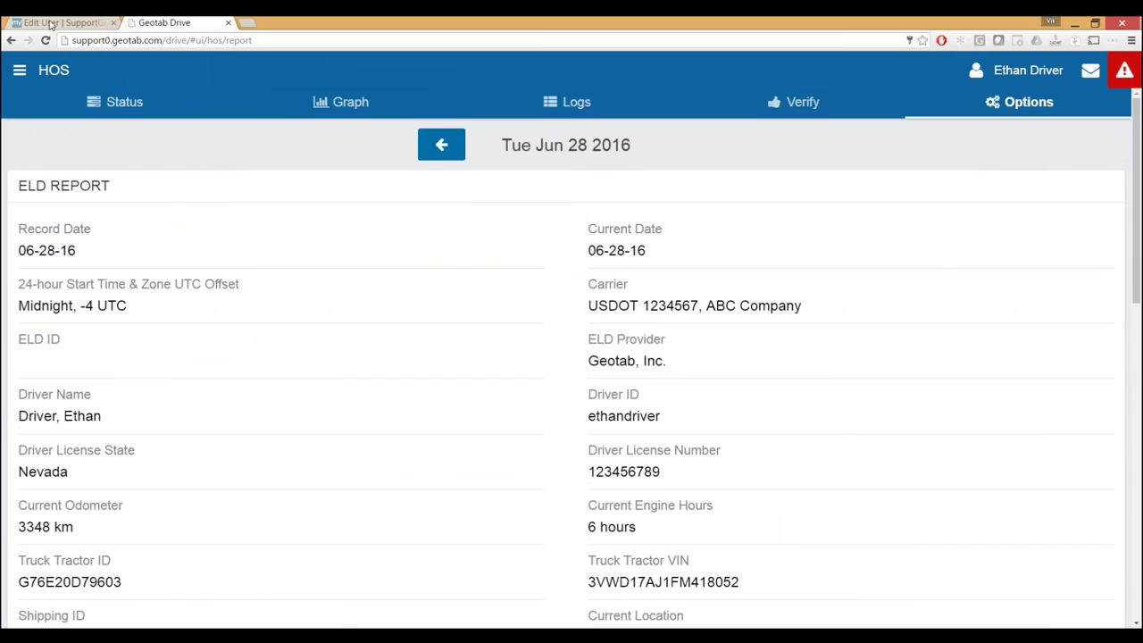
- Revisit the driver's user options in MyGeotab, and return to Geotab Drive to look through the ELD report again
left_click(51, 23)
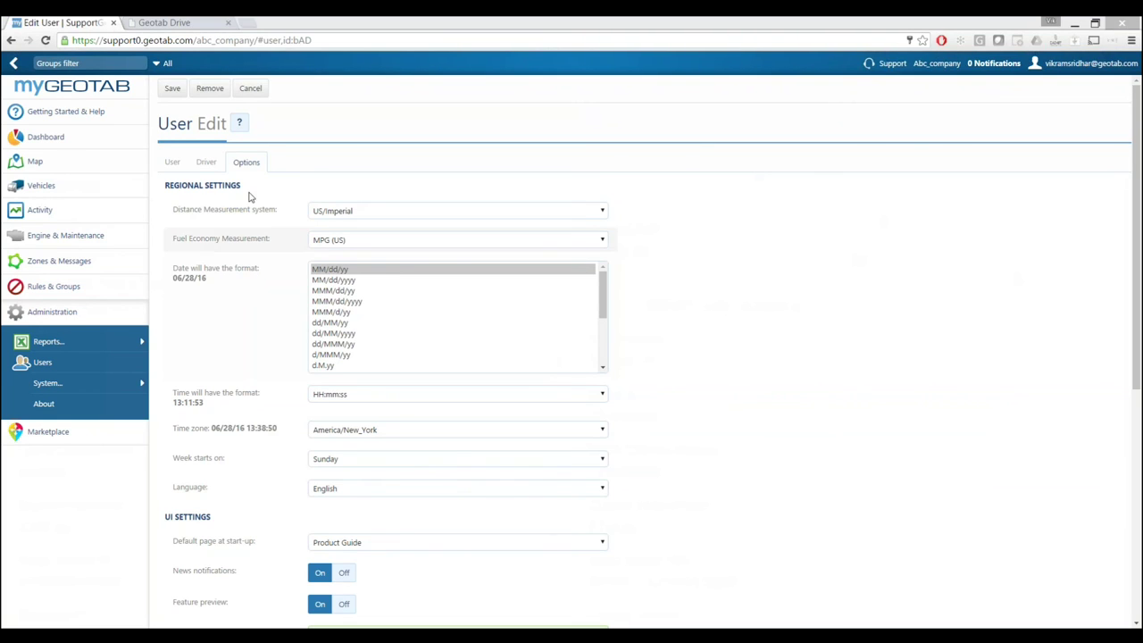
left_click(198, 22)
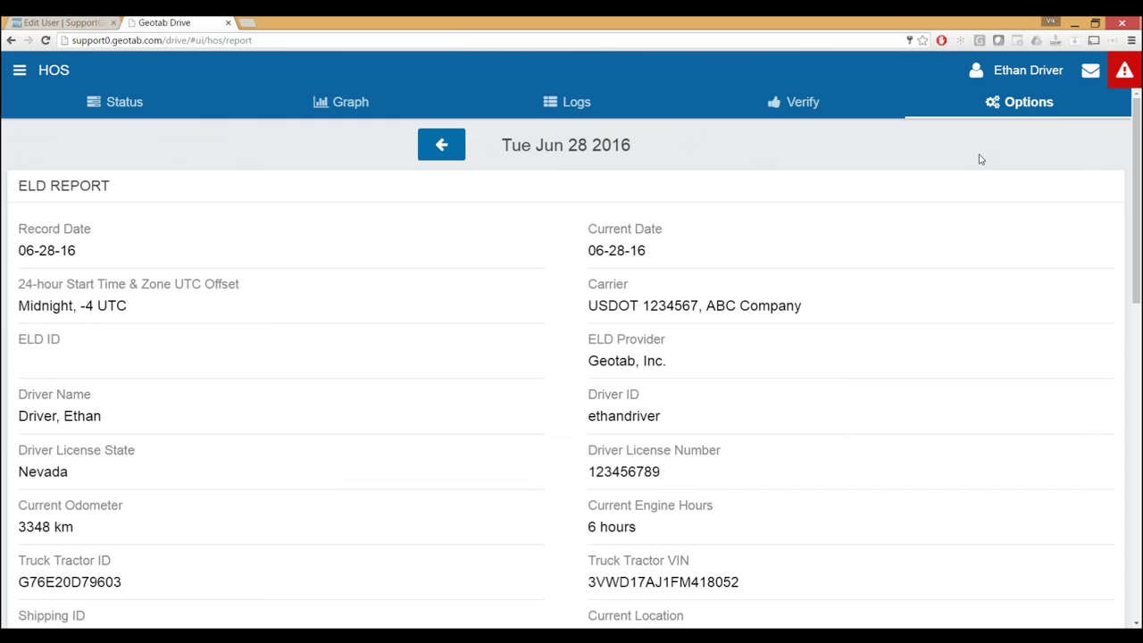
scroll(980, 159, "down", 1)
scroll(980, 159, "down", 10)
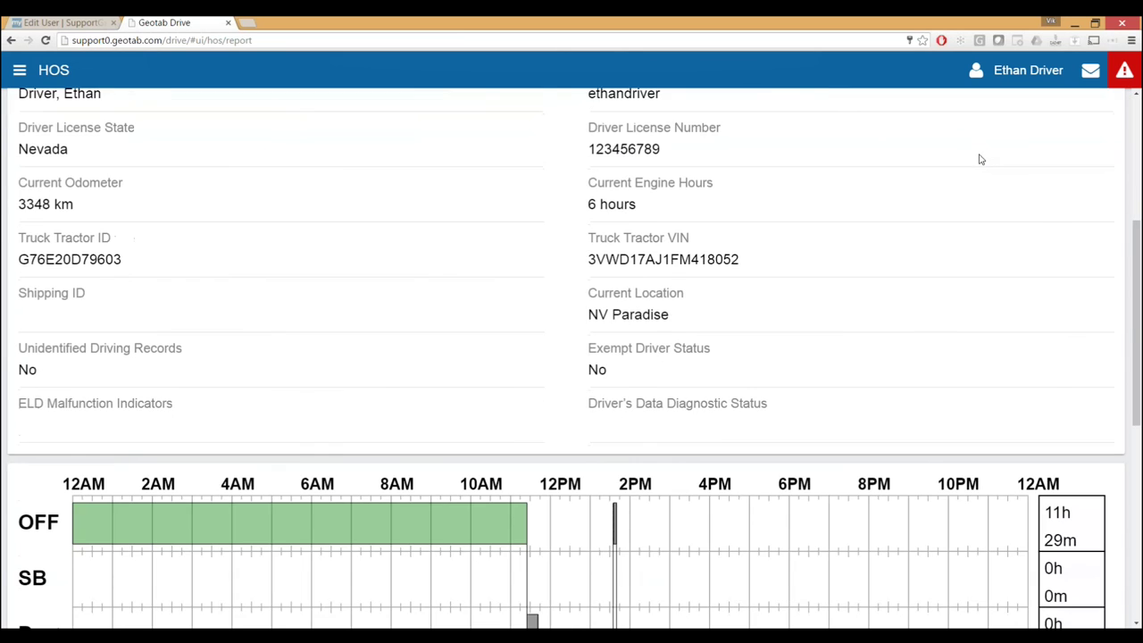
scroll(979, 158, "up", 10)
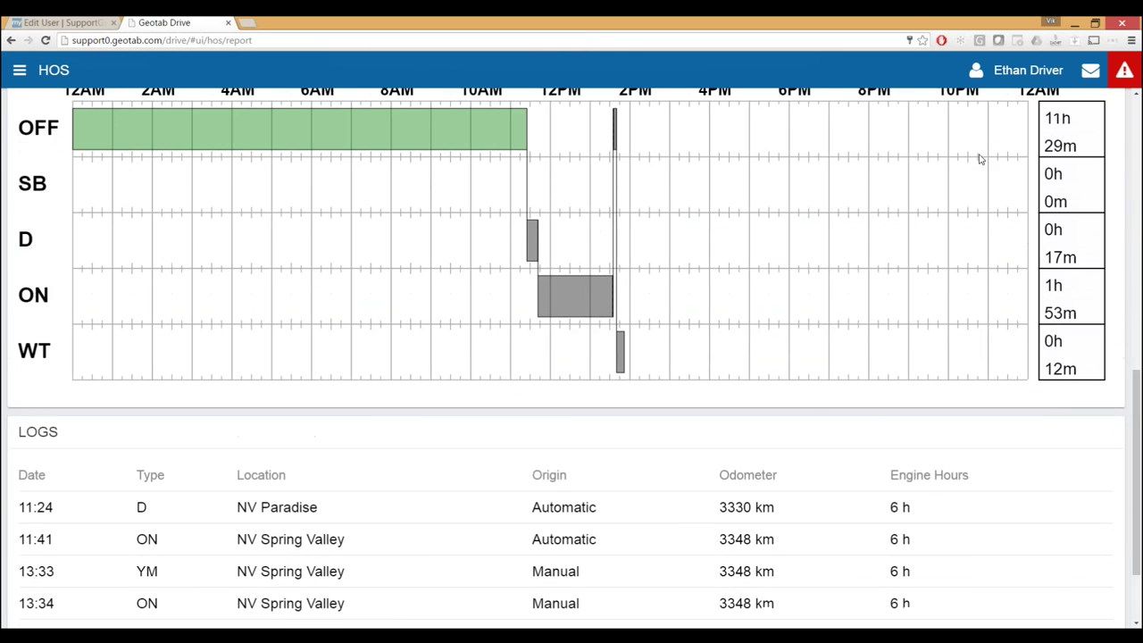